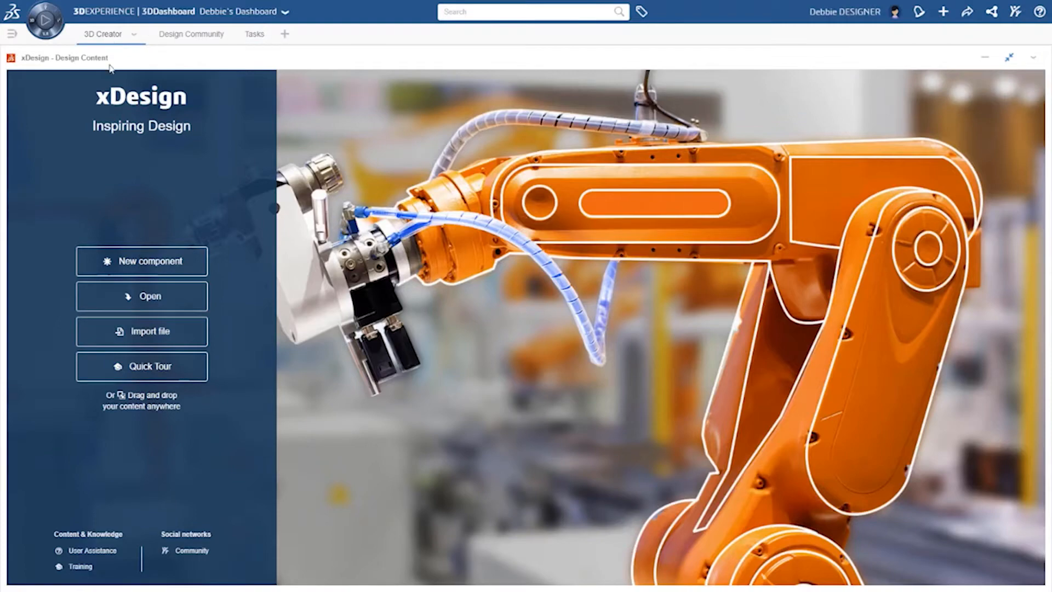
Step: Create a new component and sketch two concentric circles centred on the origin
click(153, 265)
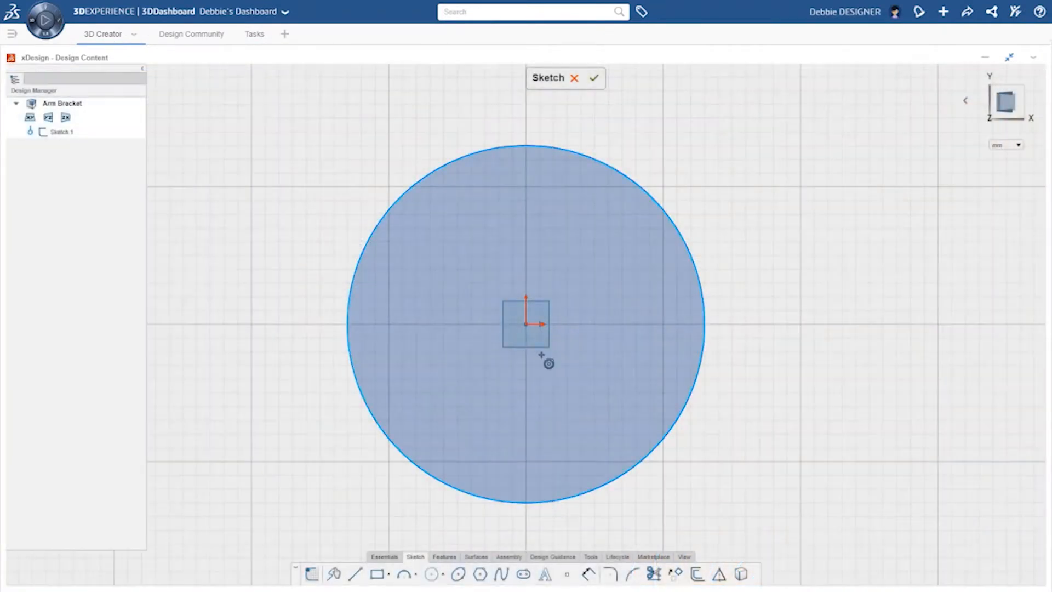
click(526, 323)
click(589, 452)
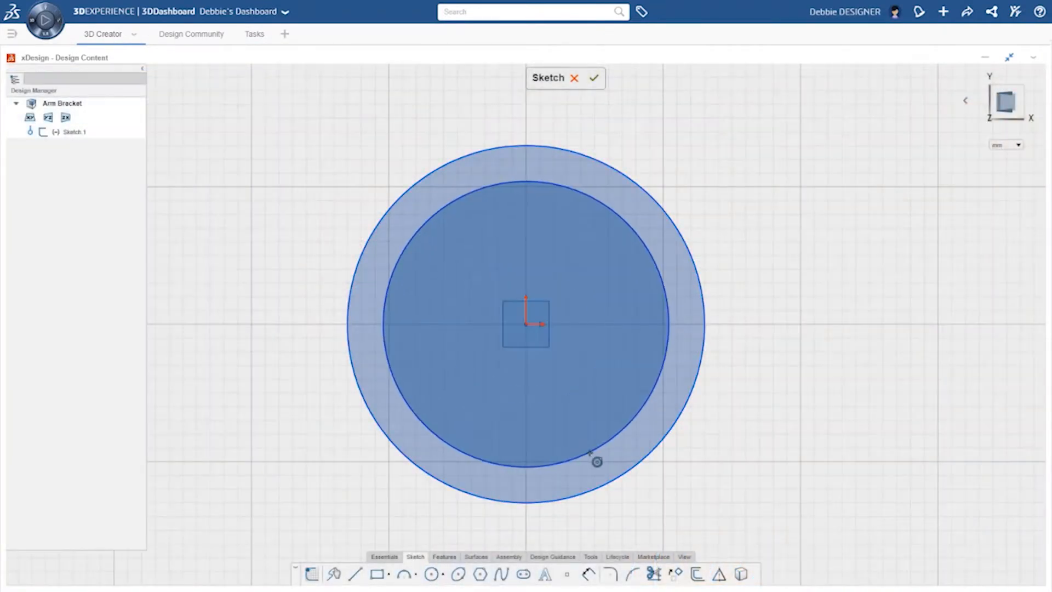
key(Escape)
Step: Dimension the outer circle at 50 mm and the inner circle at 35 mm diameter, and reposition both dimension labels
click(628, 178)
click(711, 144)
text(50)
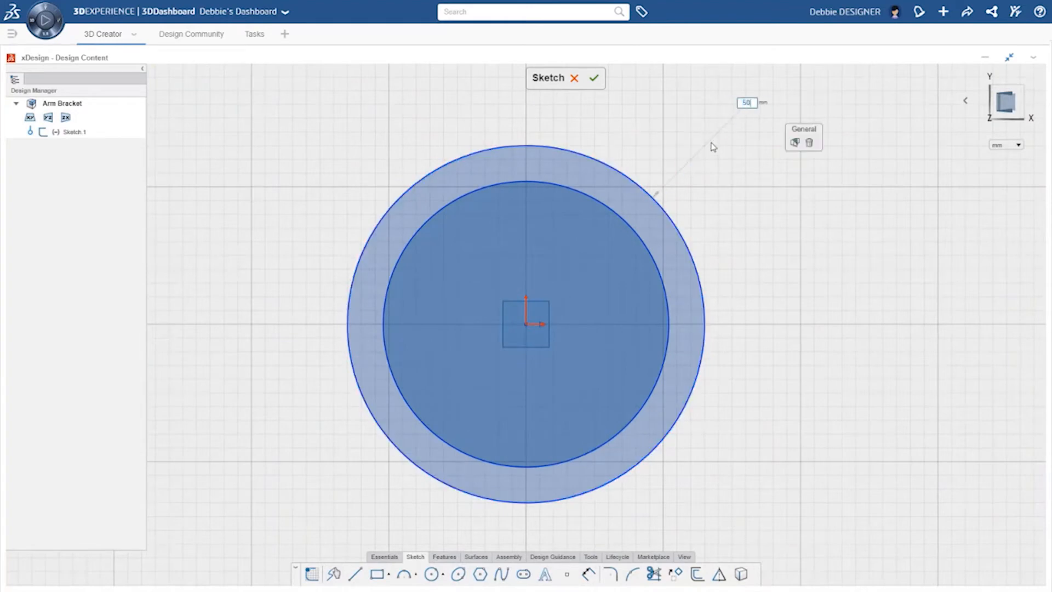
key(Return)
click(614, 210)
click(714, 151)
text(35)
key(Return)
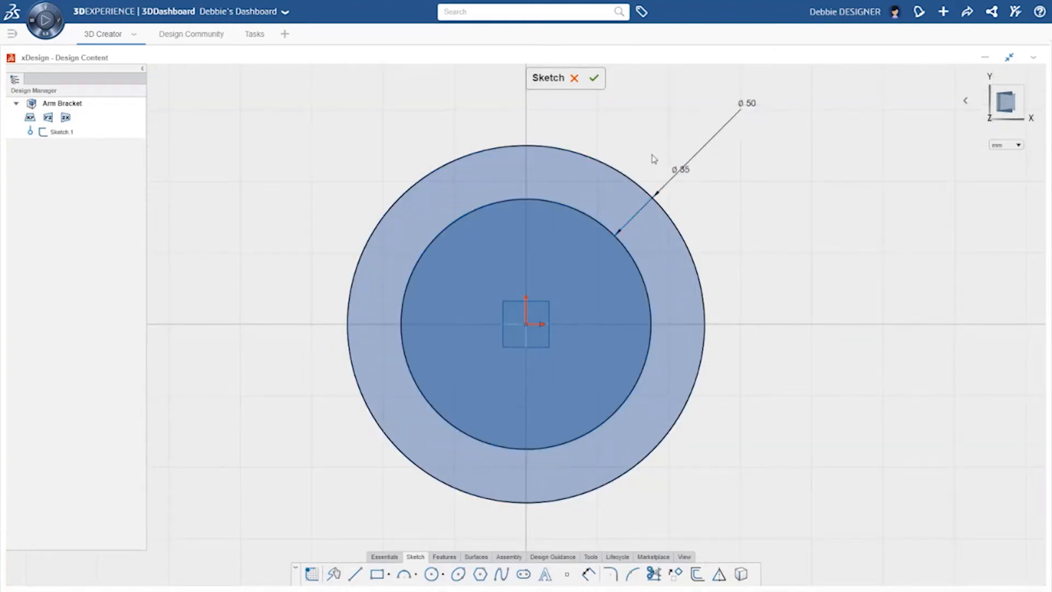
drag(681, 168, 643, 147)
drag(747, 104, 711, 165)
Step: Extrude the ring between the two circles as a solid, with Midplane as the extrusion direction
middle_drag(591, 306, 522, 279)
click(383, 327)
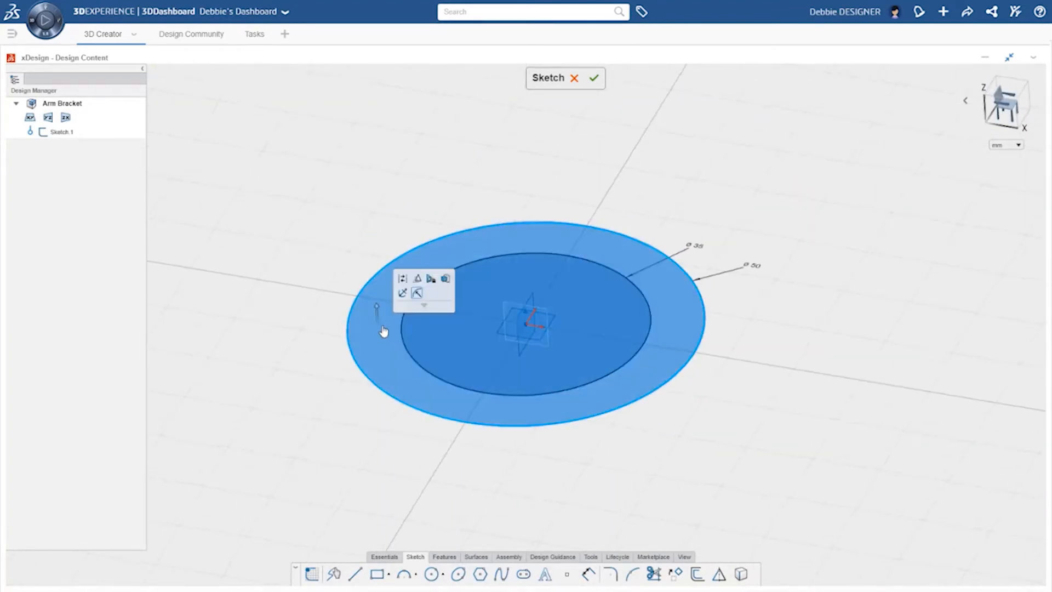
drag(376, 312, 371, 204)
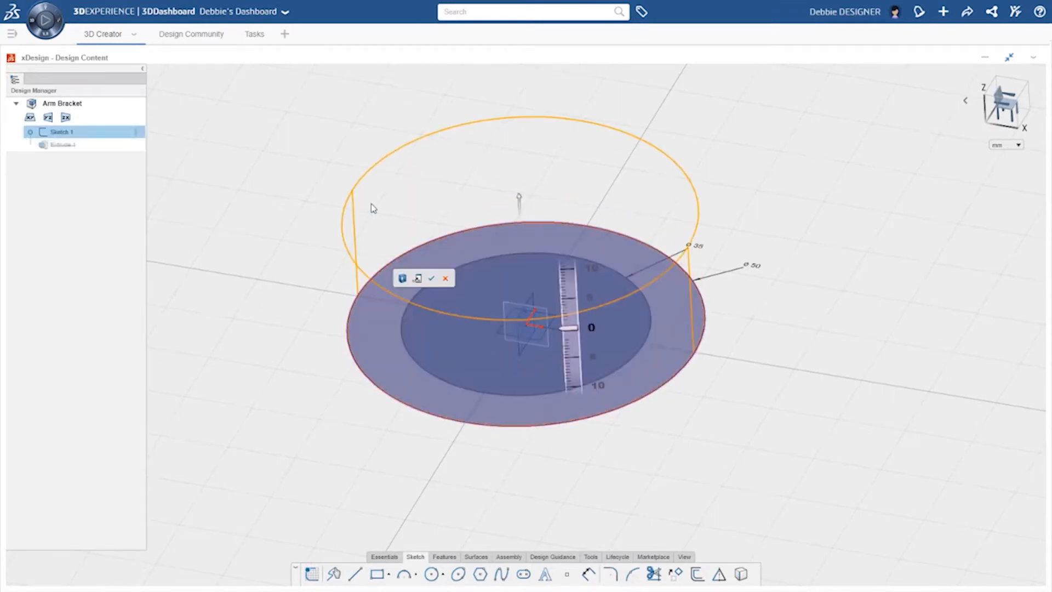
click(418, 279)
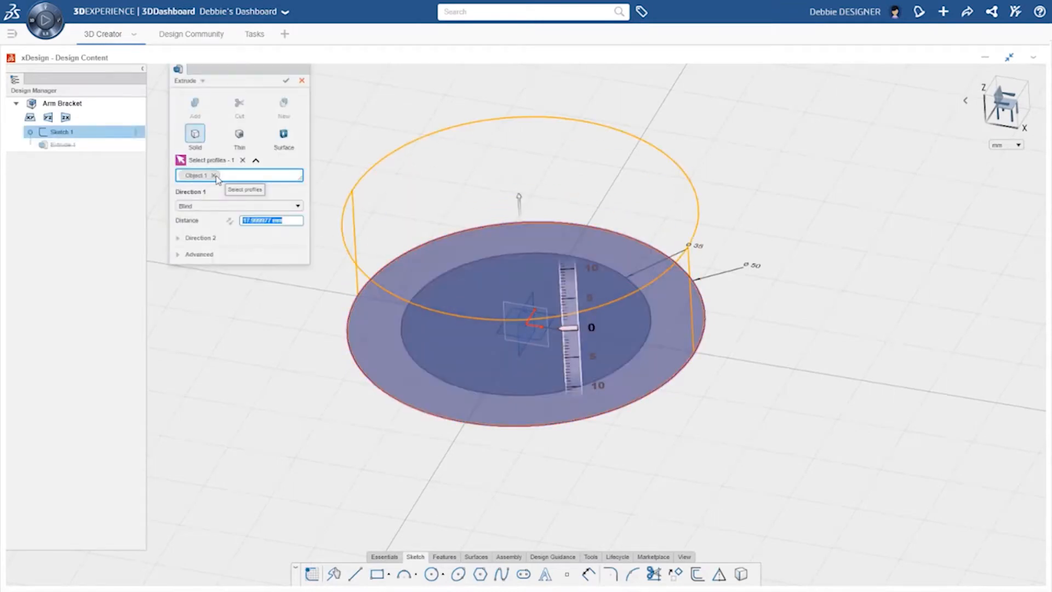
click(375, 336)
click(376, 336)
click(233, 206)
click(219, 230)
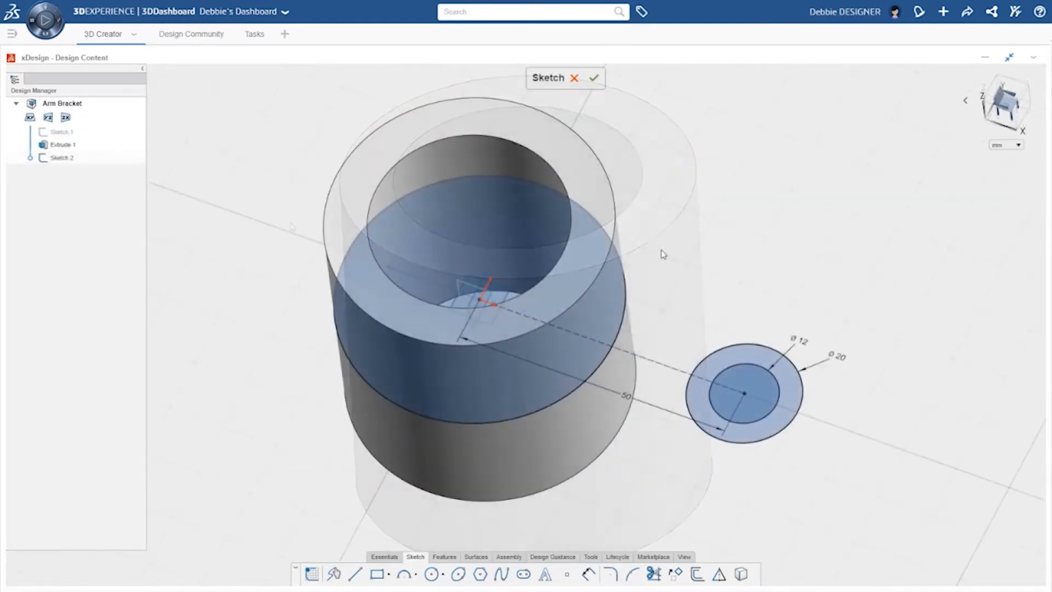
Step: Sketch a line from the tube's outer circle to the 20 mm circle and make it tangent to both
click(665, 255)
click(698, 261)
click(531, 412)
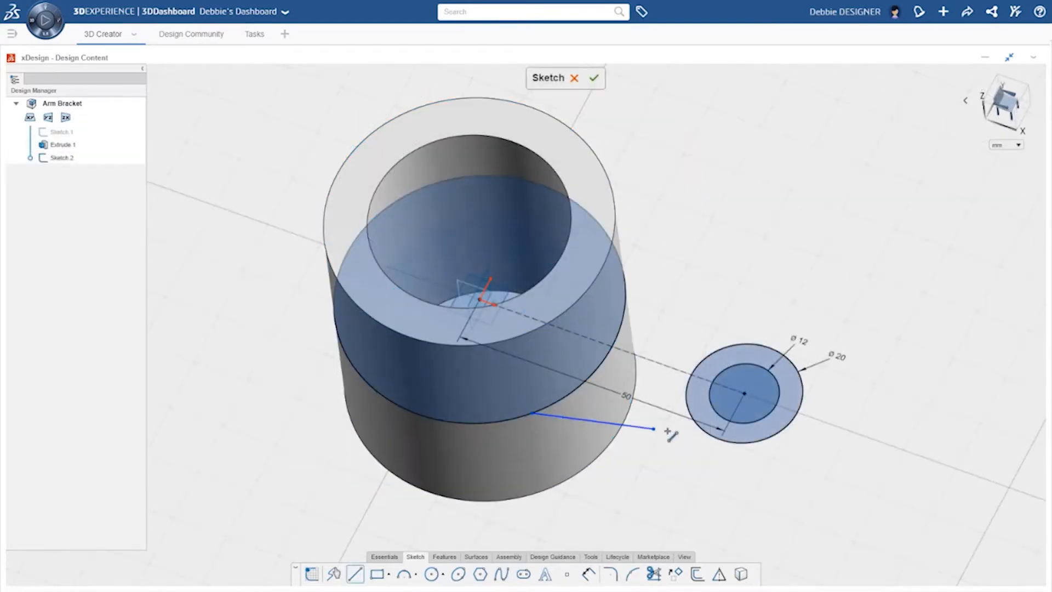
click(708, 431)
click(718, 391)
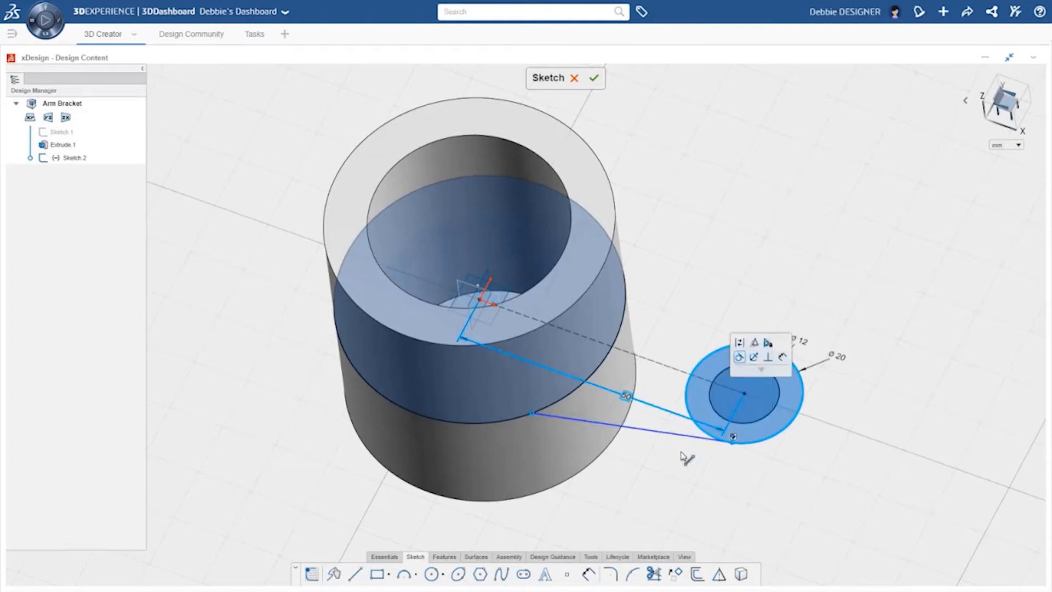
click(532, 415)
click(573, 383)
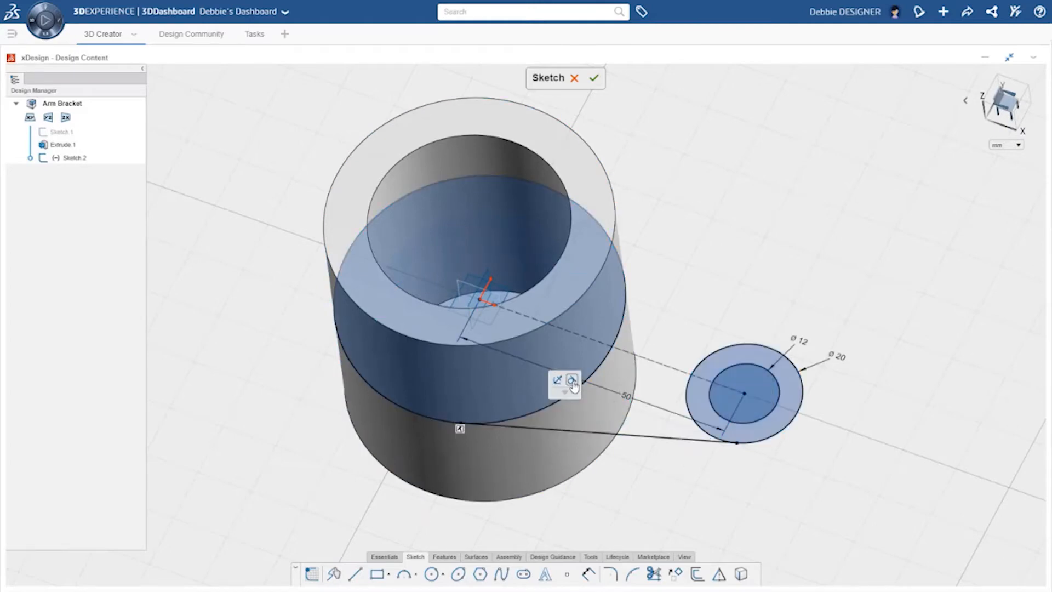
Step: Mirror the tangent line about the dashed centreline between the tube and the small circles
click(647, 437)
click(672, 368)
click(719, 321)
click(673, 331)
middle_drag(673, 345, 674, 330)
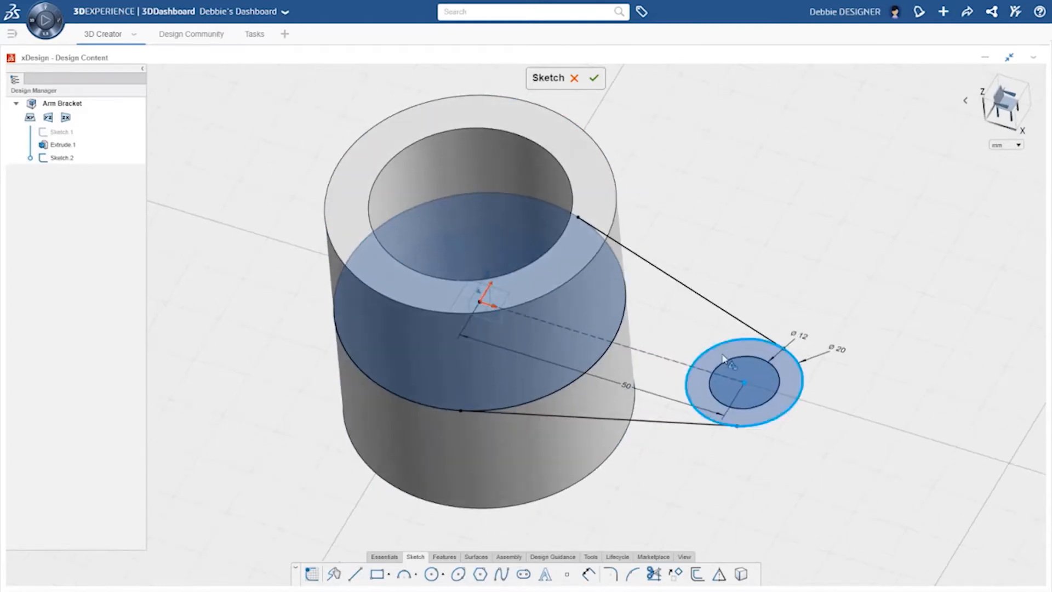
Step: Extrude the web contour and the ring around the 12 mm hole by 30 mm, Midplane, added to the tube
click(724, 359)
drag(762, 324, 720, 263)
click(705, 381)
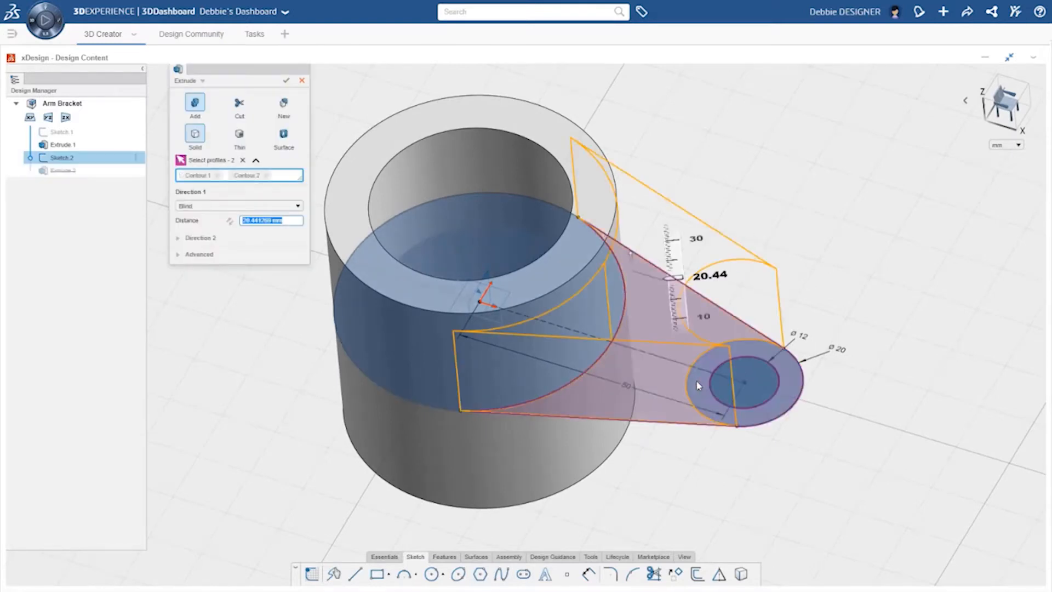
click(238, 206)
click(263, 228)
click(295, 223)
text(30)
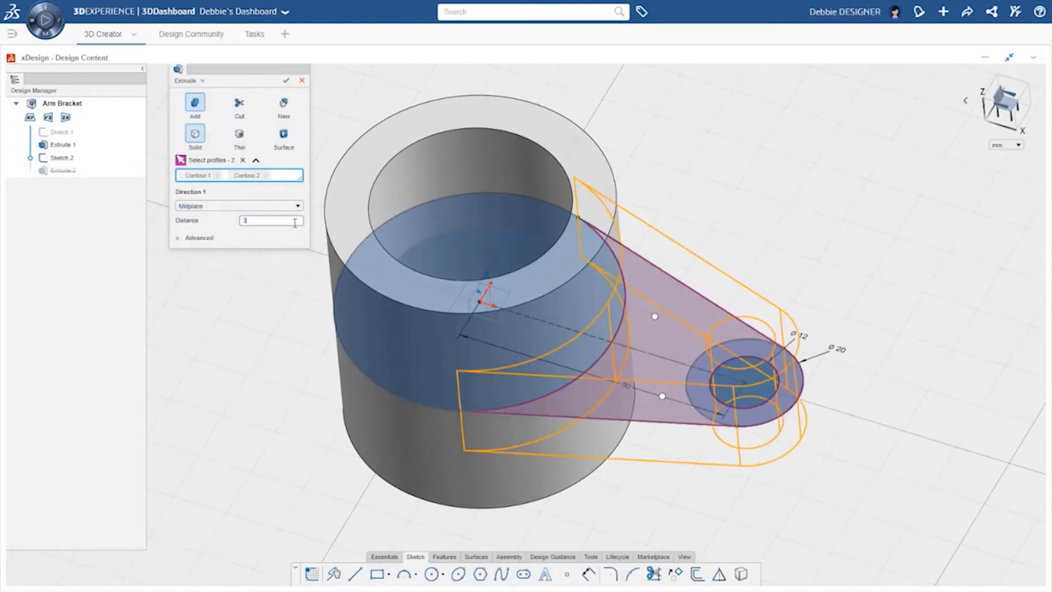
key(Return)
key(Return)
Step: Fillet the arm's edges and the bracket's outer and inner pocket faces with a 1 mm radius
click(564, 236)
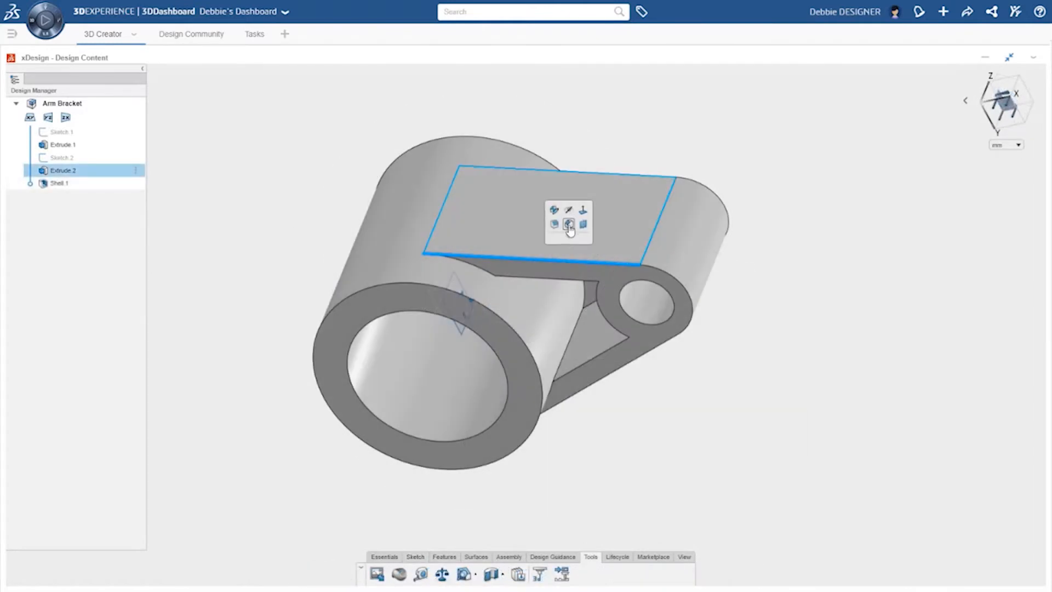
click(554, 224)
click(551, 256)
click(548, 274)
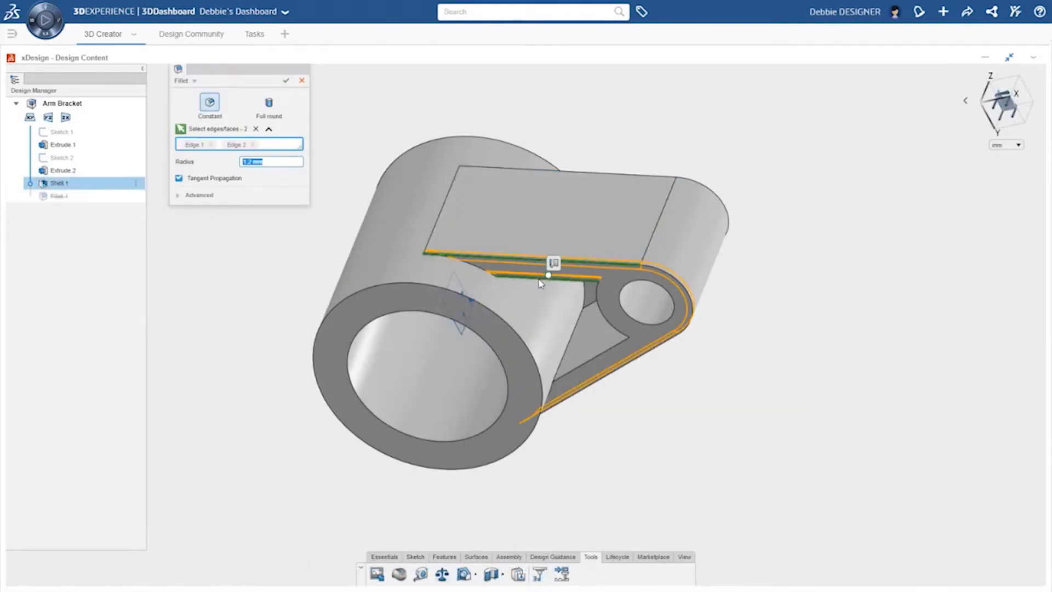
click(524, 300)
click(694, 231)
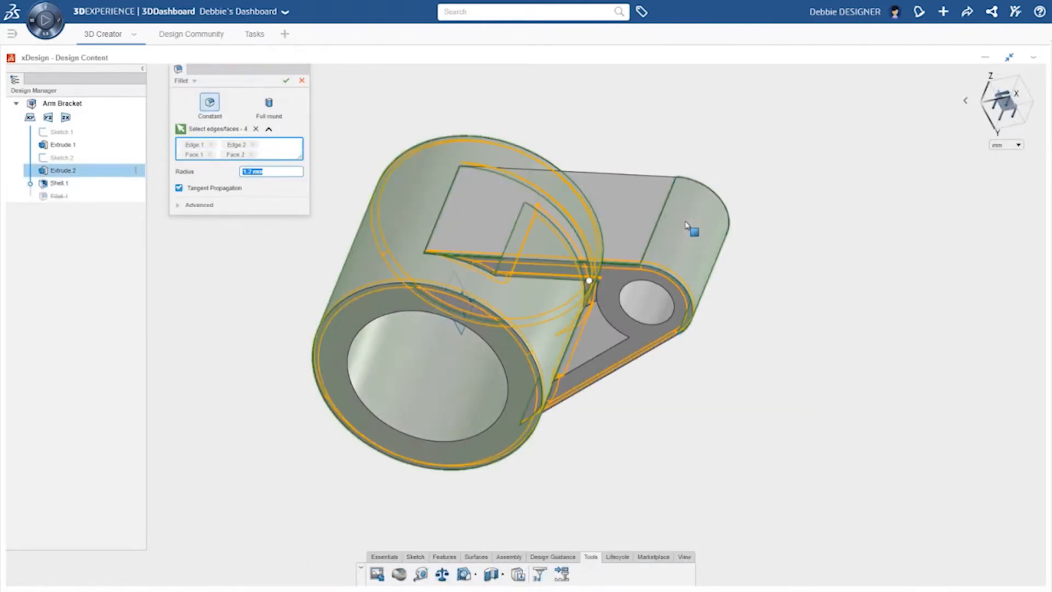
click(594, 348)
middle_drag(594, 347, 626, 347)
click(641, 267)
click(598, 263)
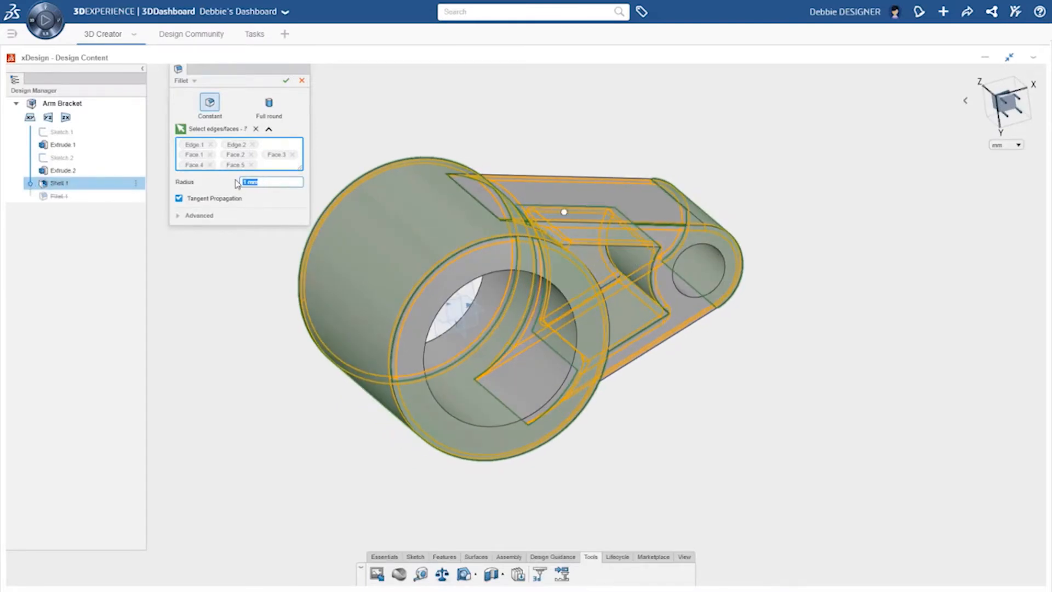
key(Return)
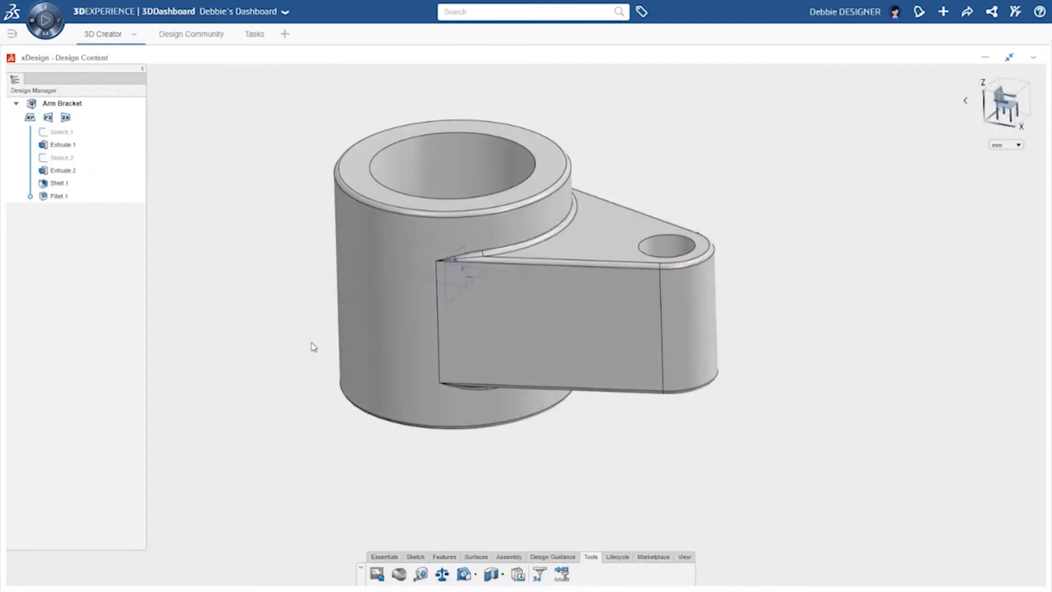
Step: Mirror the bracket body about the yz plane using body selection with merged results
click(453, 305)
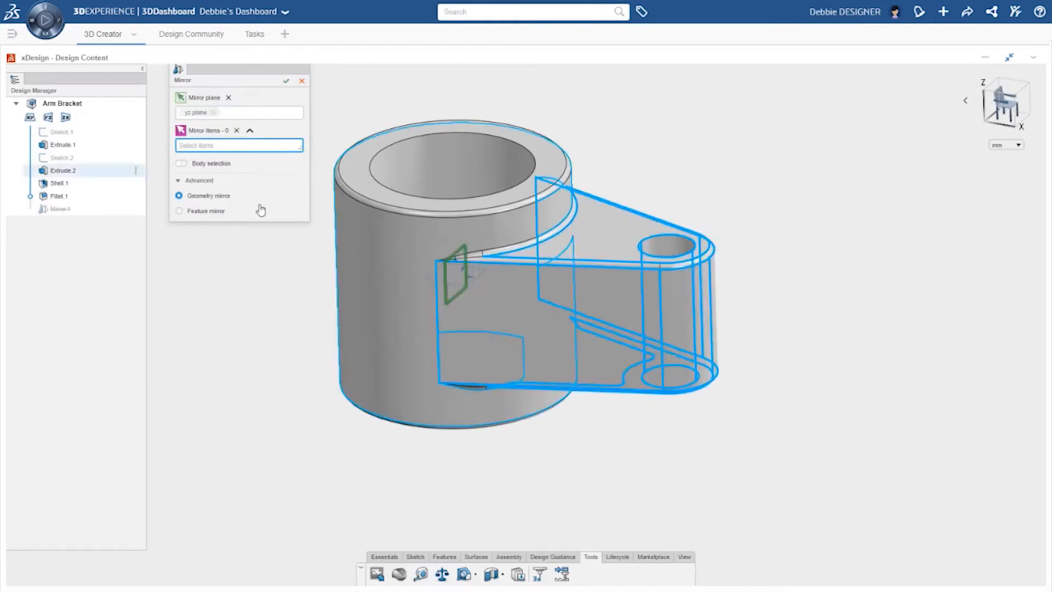
click(181, 163)
click(485, 339)
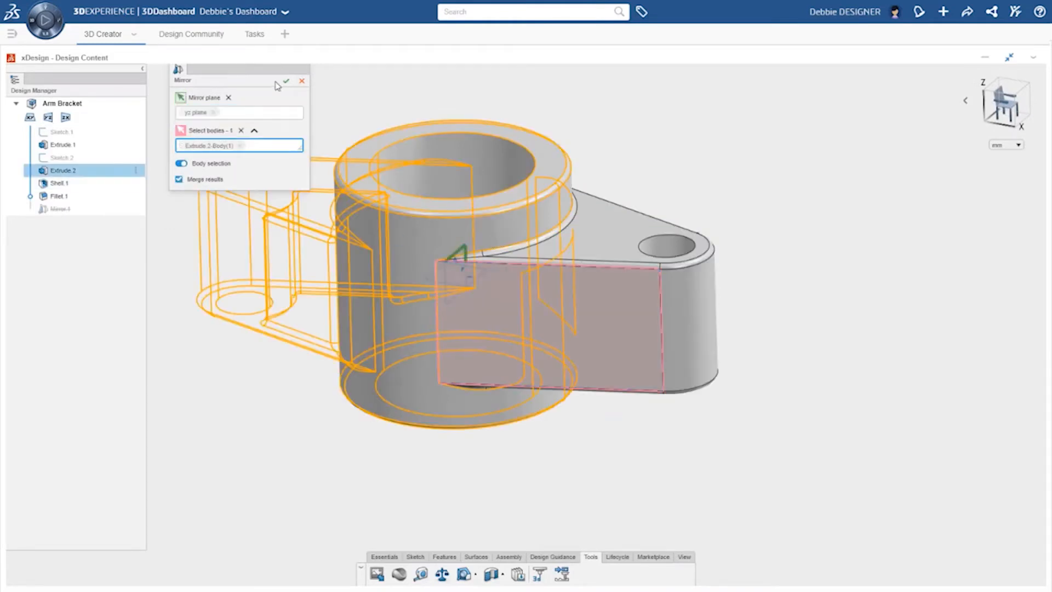
key(Return)
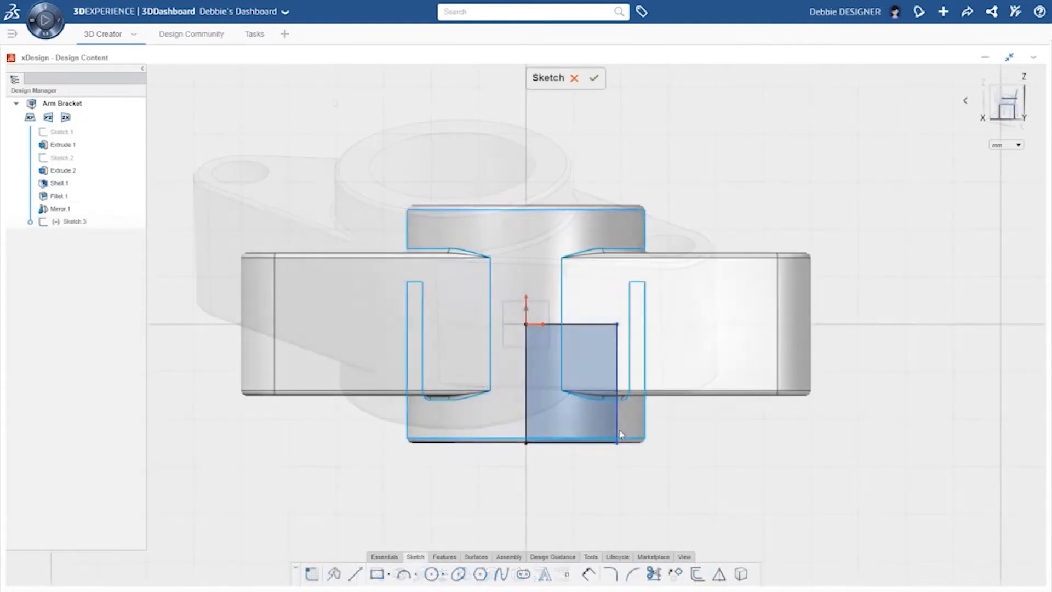
Step: Slant the rectangular profile's outer side by moving its upper outer corner inward
click(621, 327)
click(621, 319)
click(622, 461)
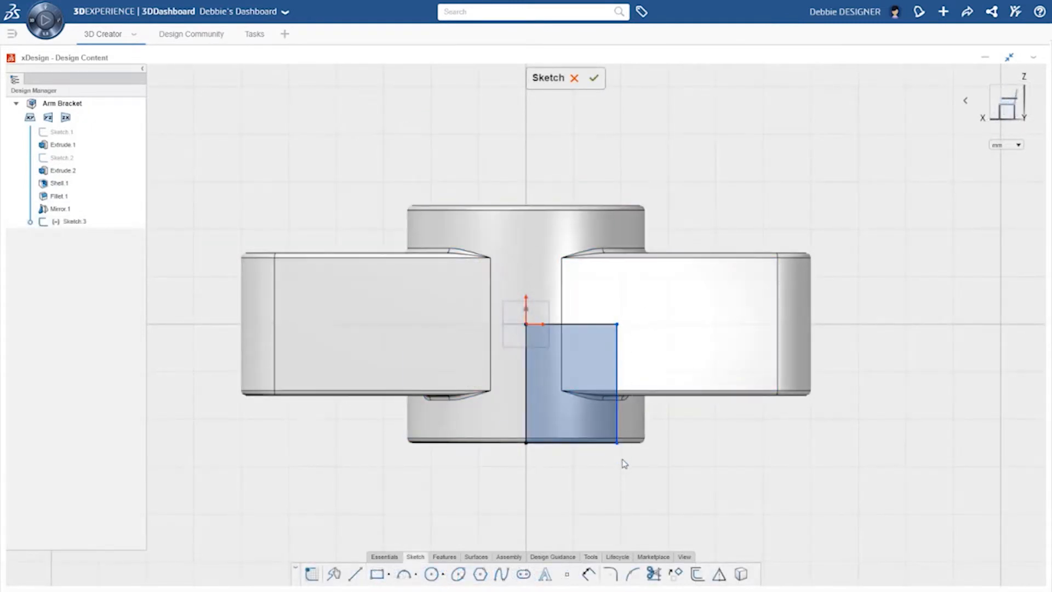
drag(618, 324, 604, 323)
Step: Sketch a vertical line downward from the profile's lower inner corner and convert it to construction geometry
key(l)
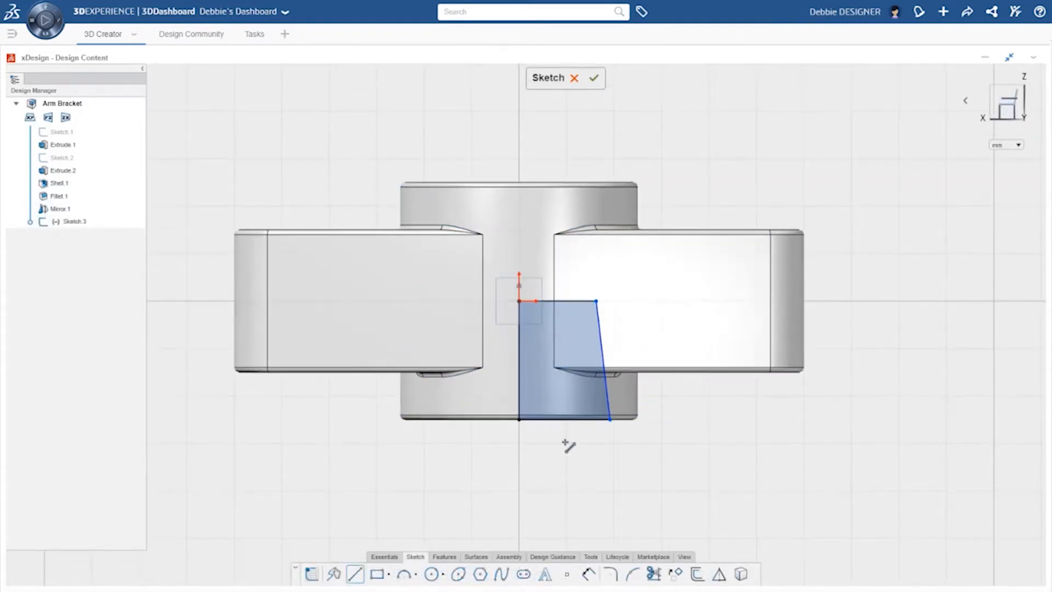
click(519, 420)
click(518, 467)
key(Escape)
click(520, 455)
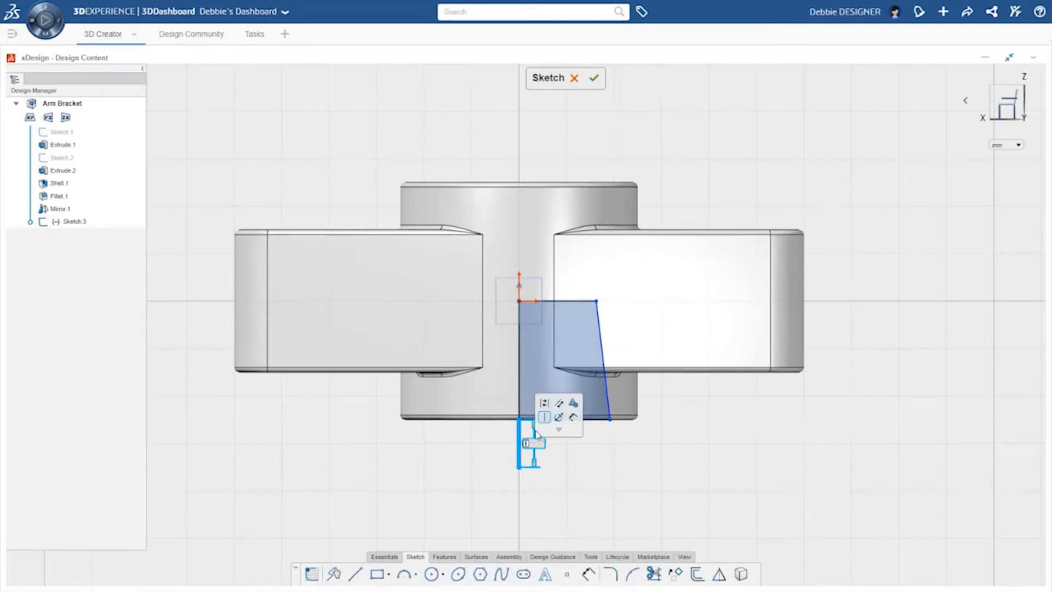
click(544, 403)
Step: Dimension the profile's lower outer corner across the construction line as a 43 mm diameter
click(584, 462)
click(619, 480)
click(520, 451)
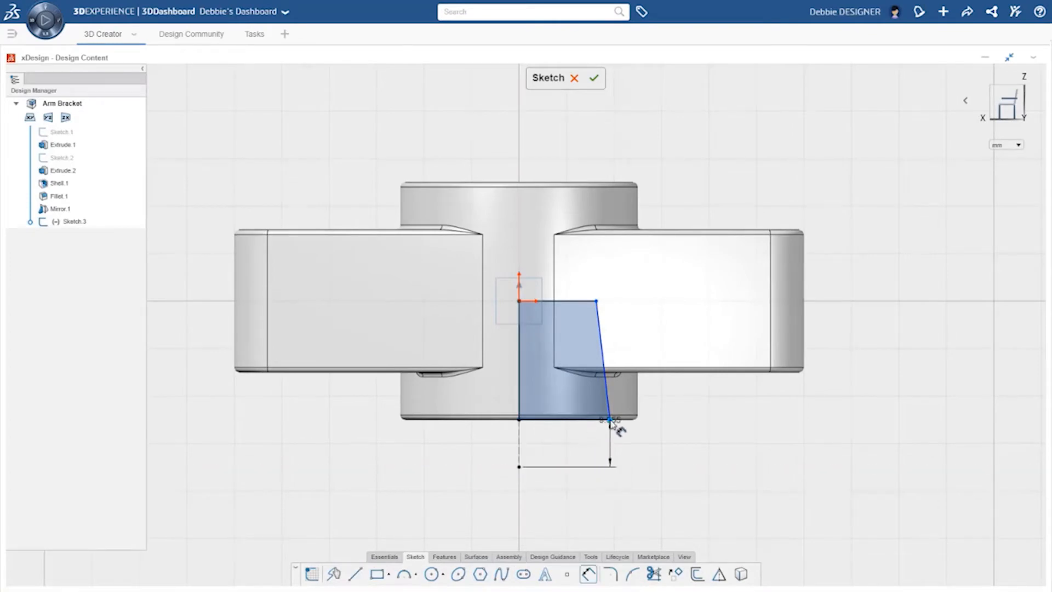
click(610, 420)
click(489, 451)
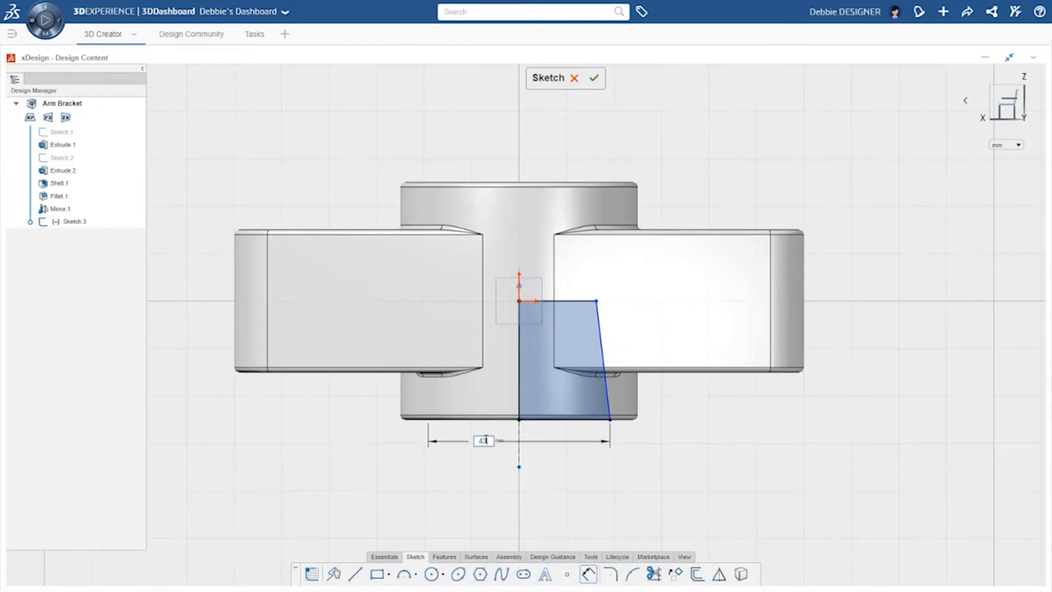
text(43)
key(Return)
Step: Dimension the angle between the profile's vertical inner side and its slanted side at 3 degrees
click(519, 404)
click(615, 390)
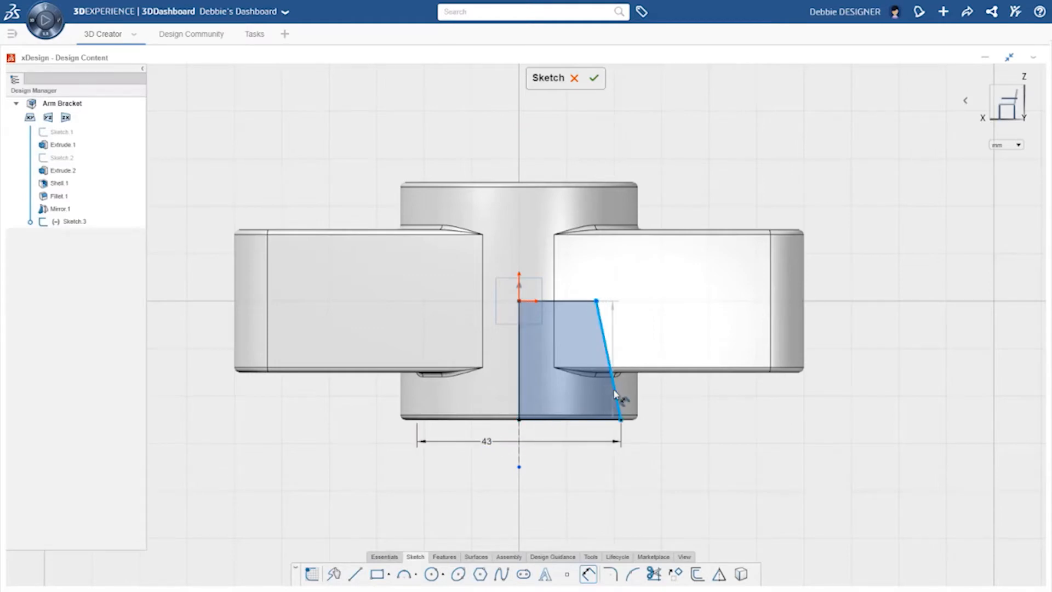
click(585, 470)
text(3)
key(Return)
key(Escape)
Step: Cut the tapered profile from the bracket with a full Revolve around the central bore's axis
middle_drag(646, 430, 611, 460)
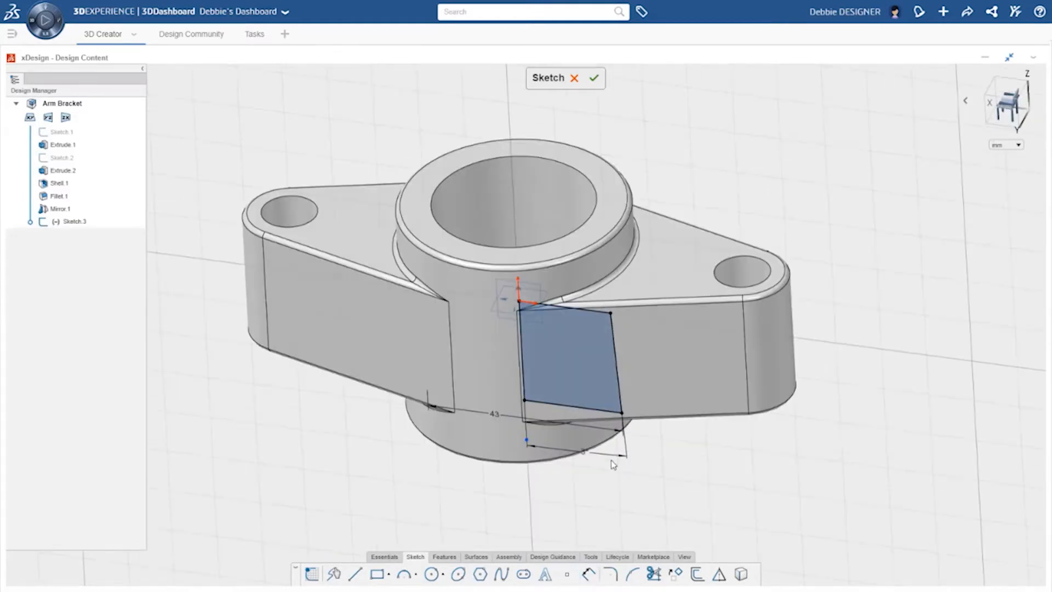
click(584, 367)
click(658, 317)
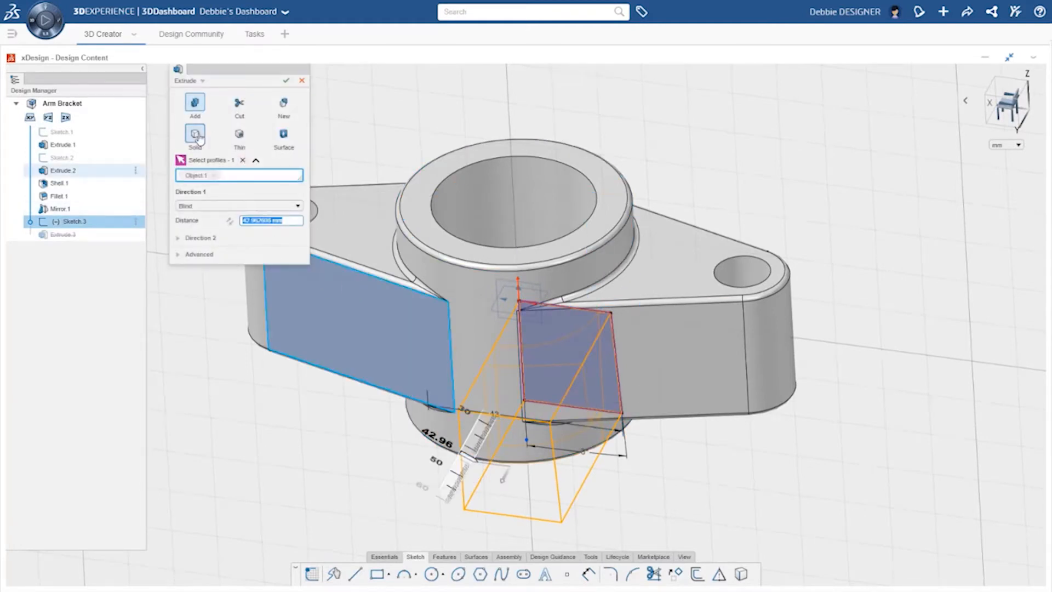
click(201, 80)
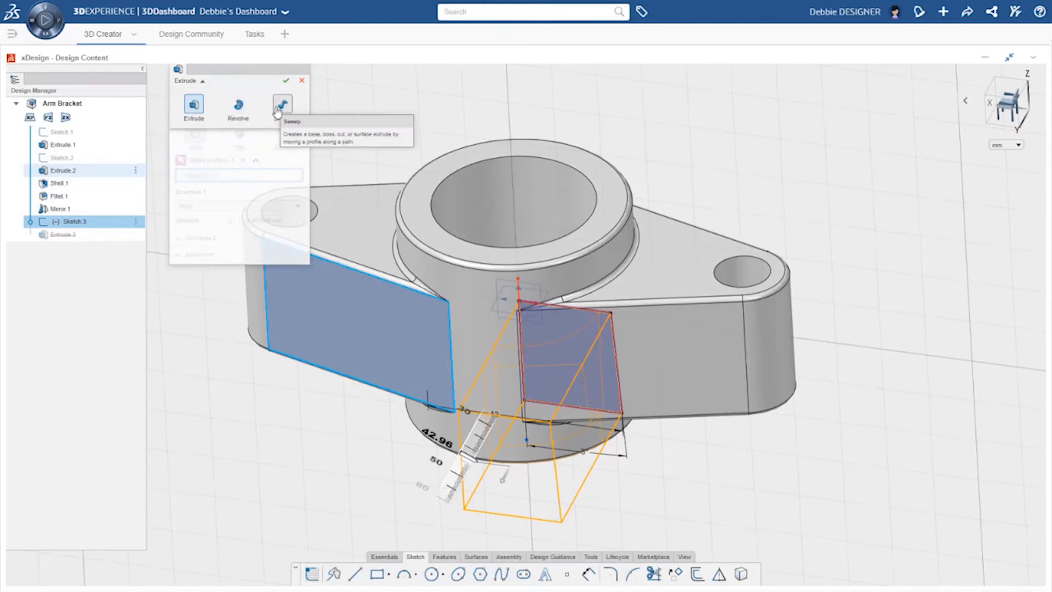
click(241, 107)
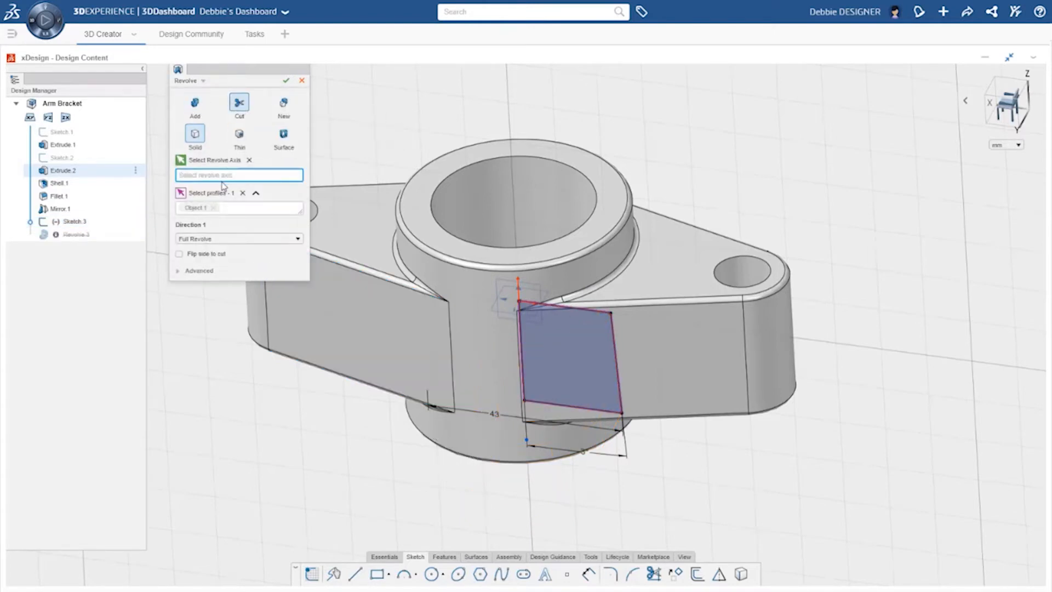
click(461, 191)
click(285, 81)
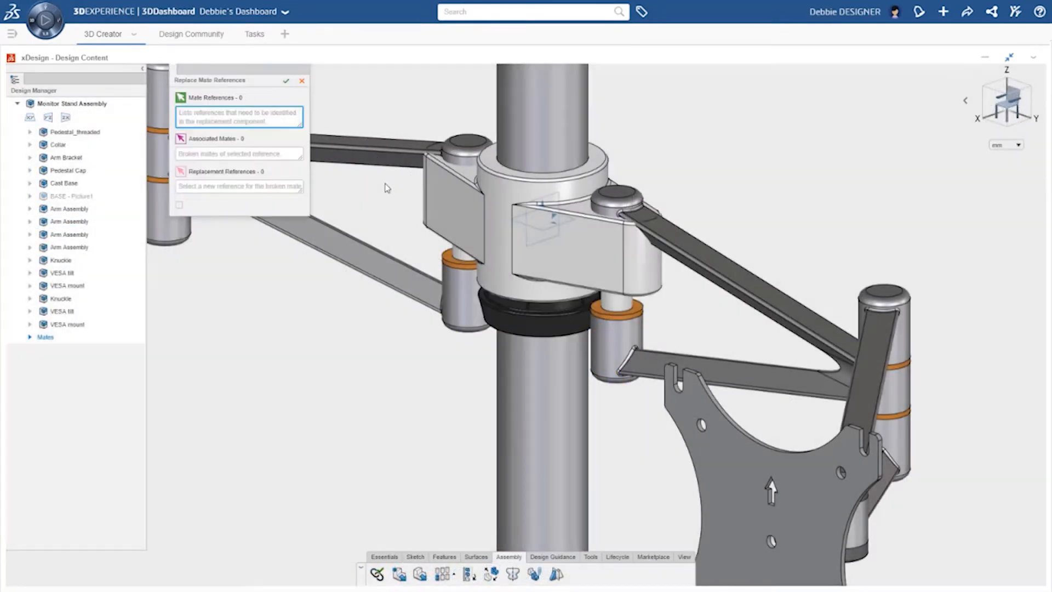
Step: Replace the Face 1 reference with the rounded end of one bracket arm and the Face 2 reference with the tapered bore
click(205, 111)
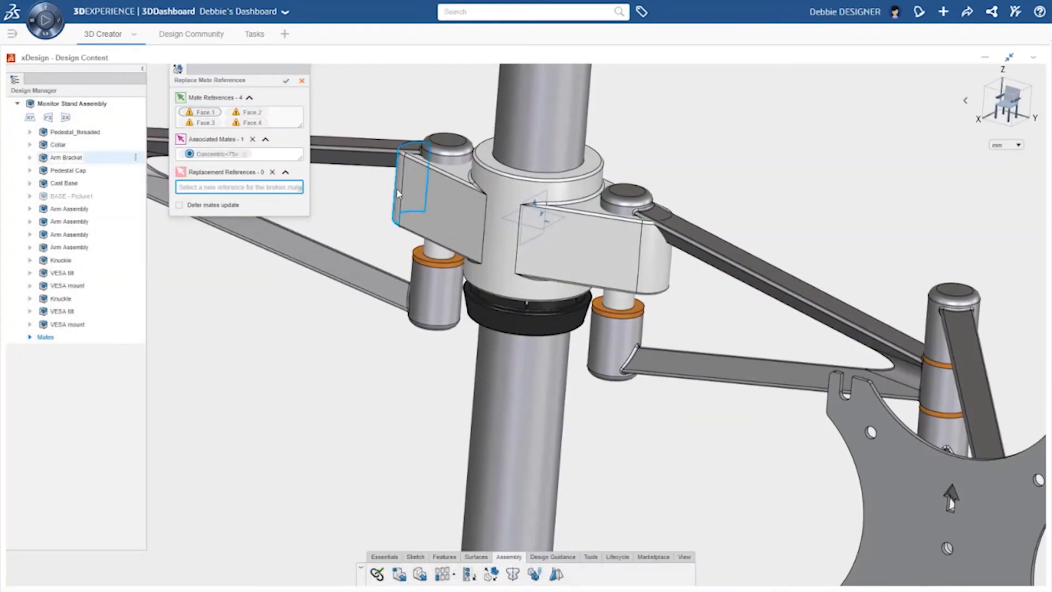
click(396, 191)
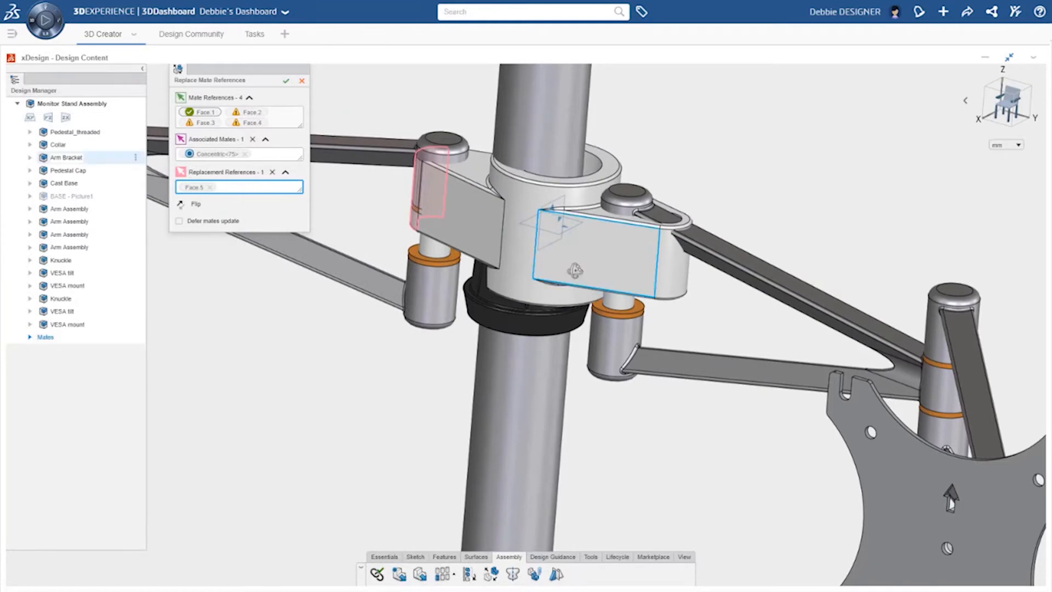
middle_drag(576, 270, 574, 192)
click(259, 114)
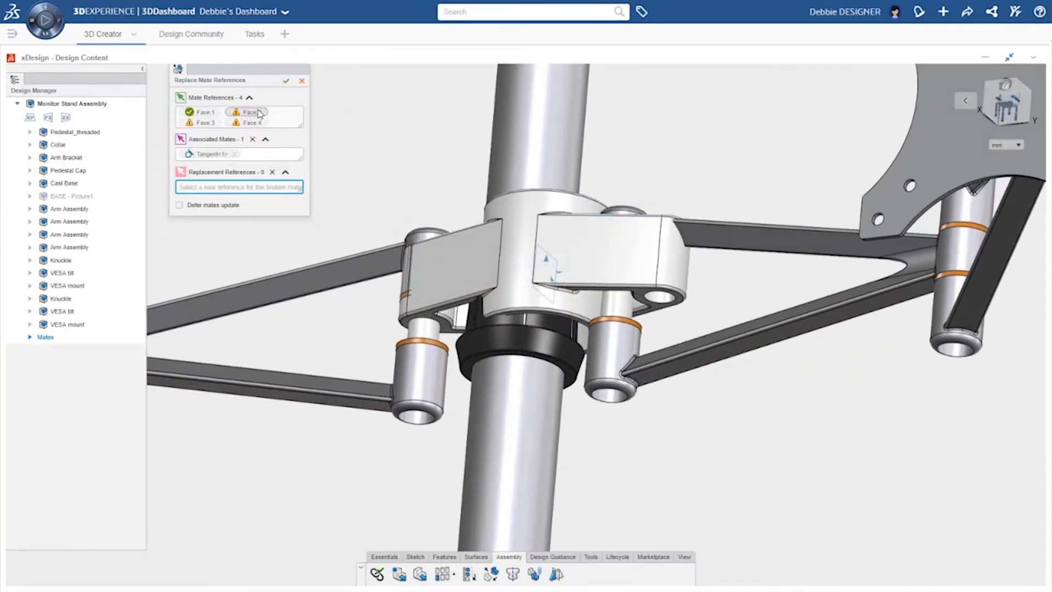
click(581, 331)
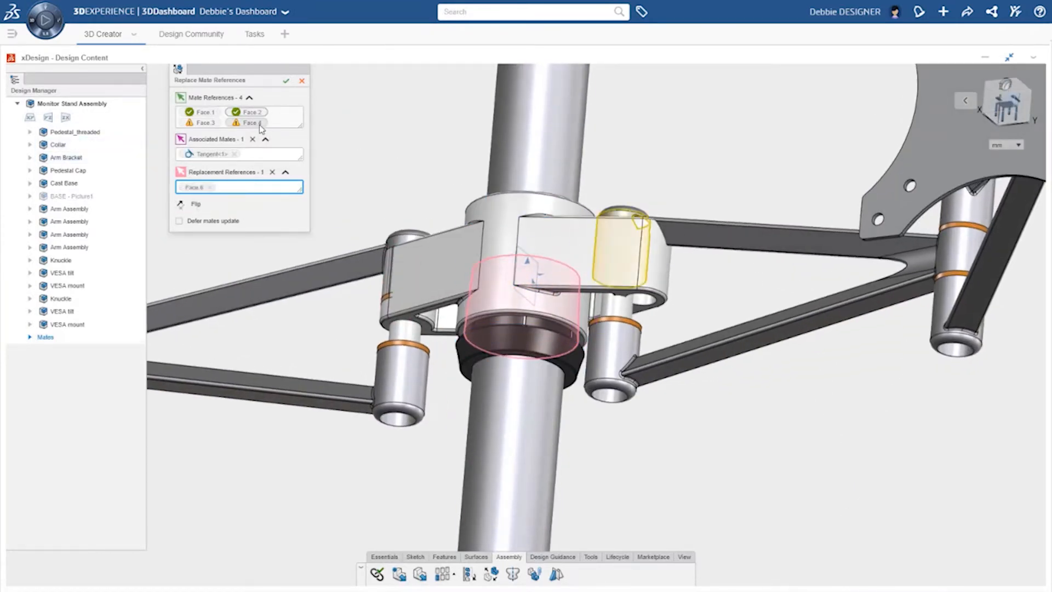
Step: Replace the Face 4 reference with the other arm's rounded end and the Face 3 reference with that arm's upper face, then finish
click(657, 272)
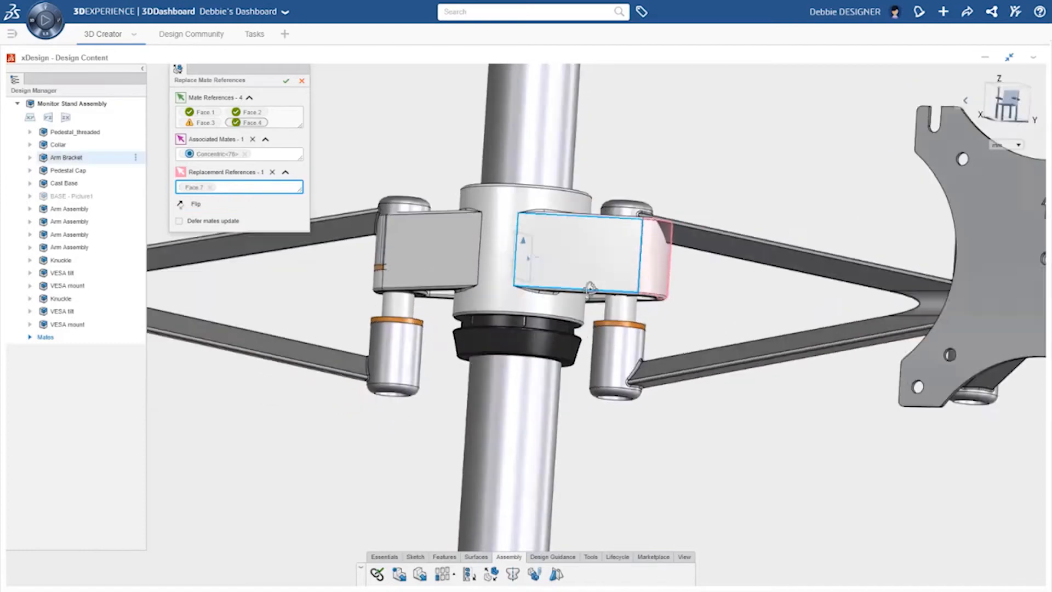
click(207, 124)
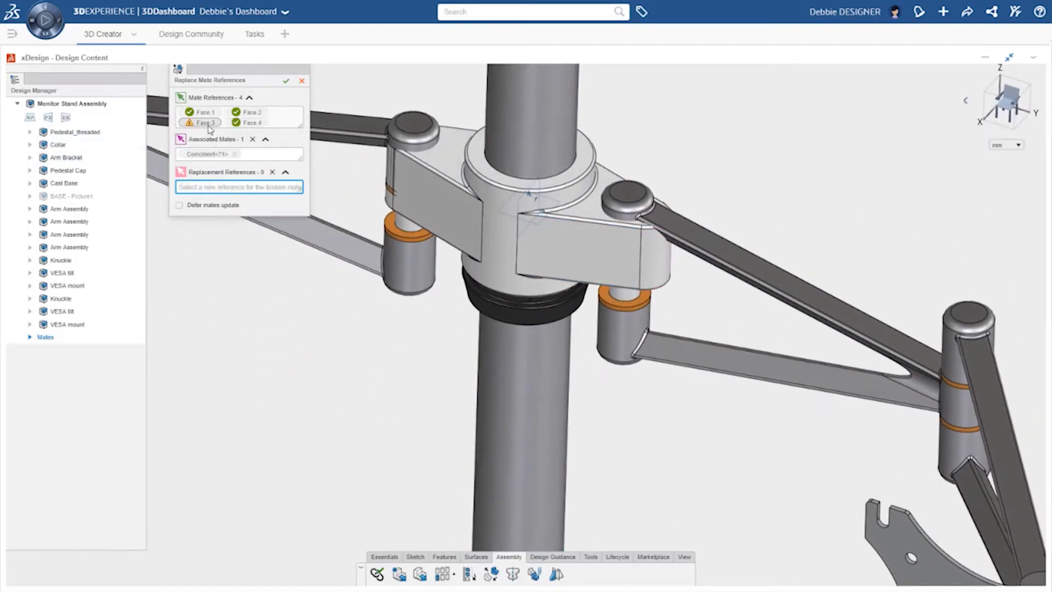
click(587, 206)
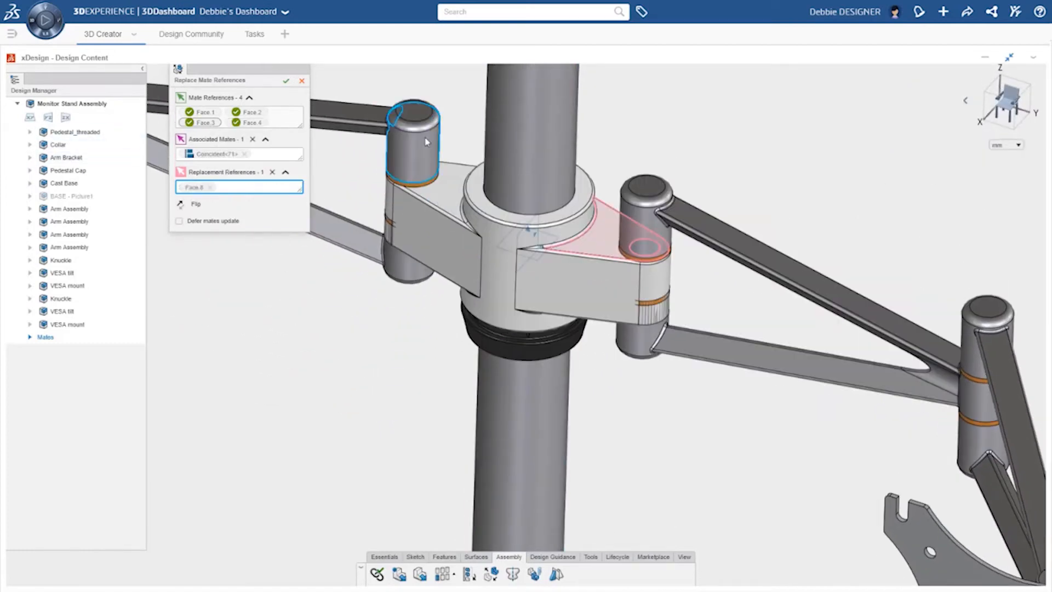
click(284, 81)
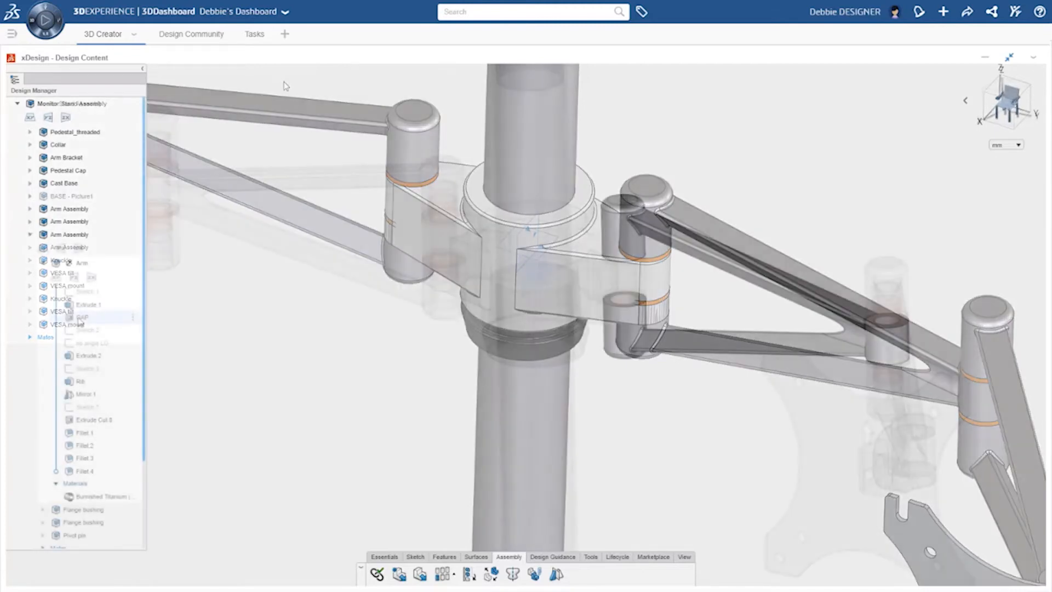
Step: Open the GAP feature of the Arm part in the third Arm Assembly for editing
click(86, 320)
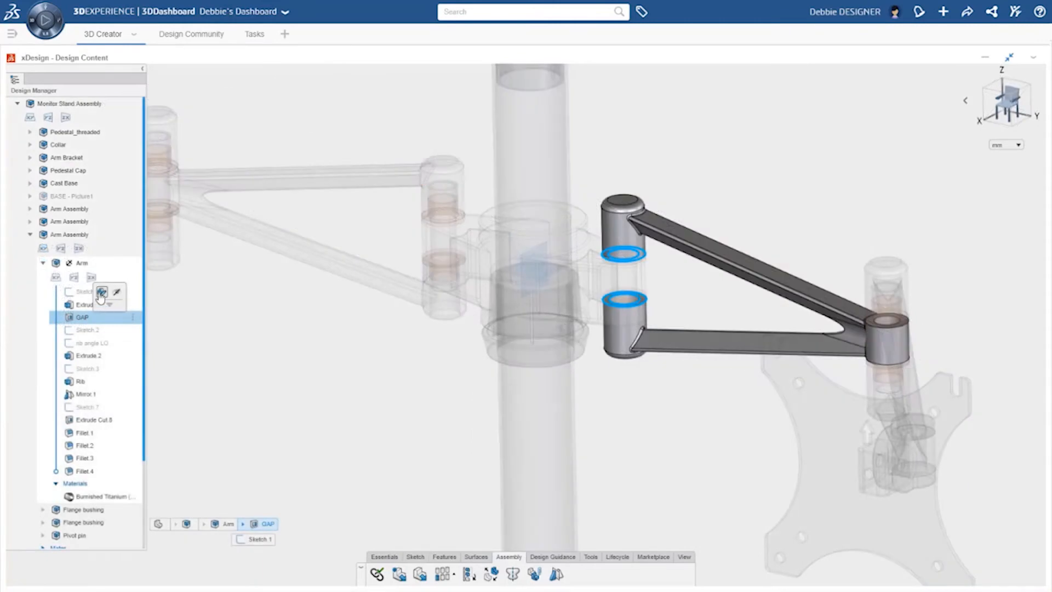
click(101, 292)
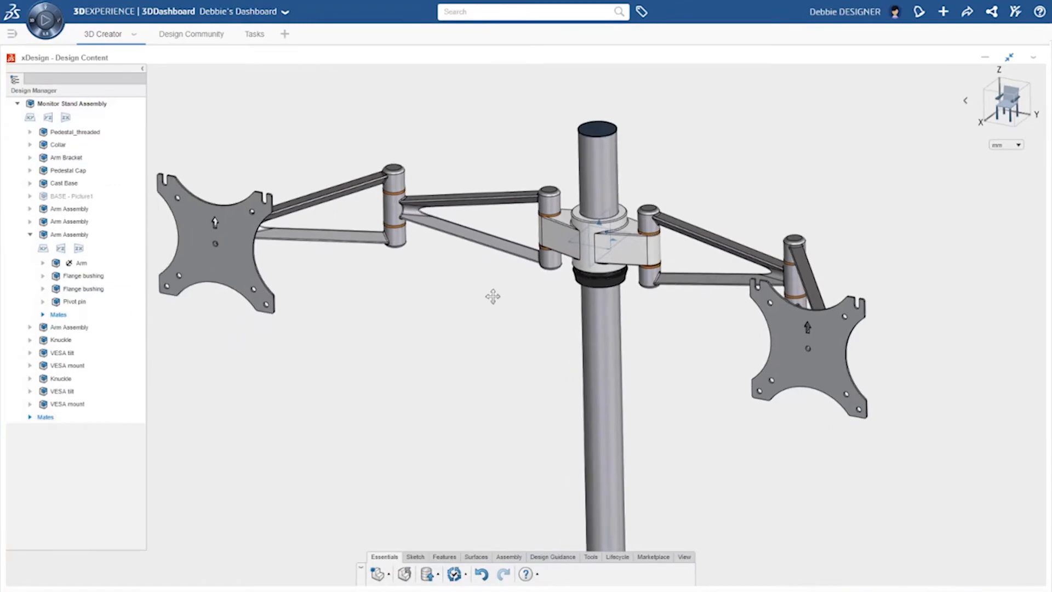
Step: Slide the collar with the bracket and arms down the pedestal and swing one VESA mount on its arm
drag(599, 289, 596, 331)
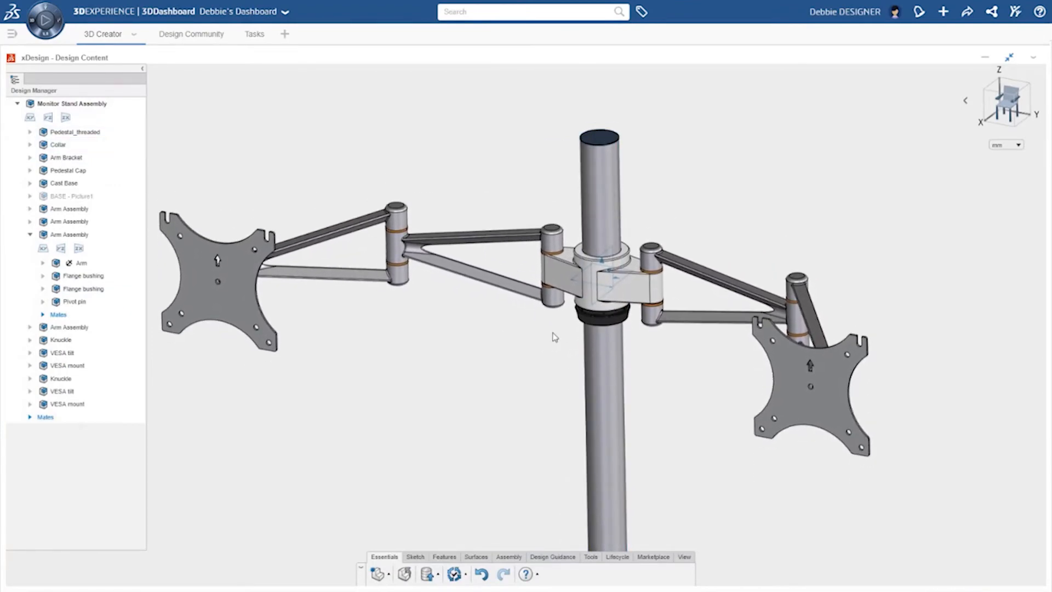
click(235, 315)
drag(279, 331, 332, 336)
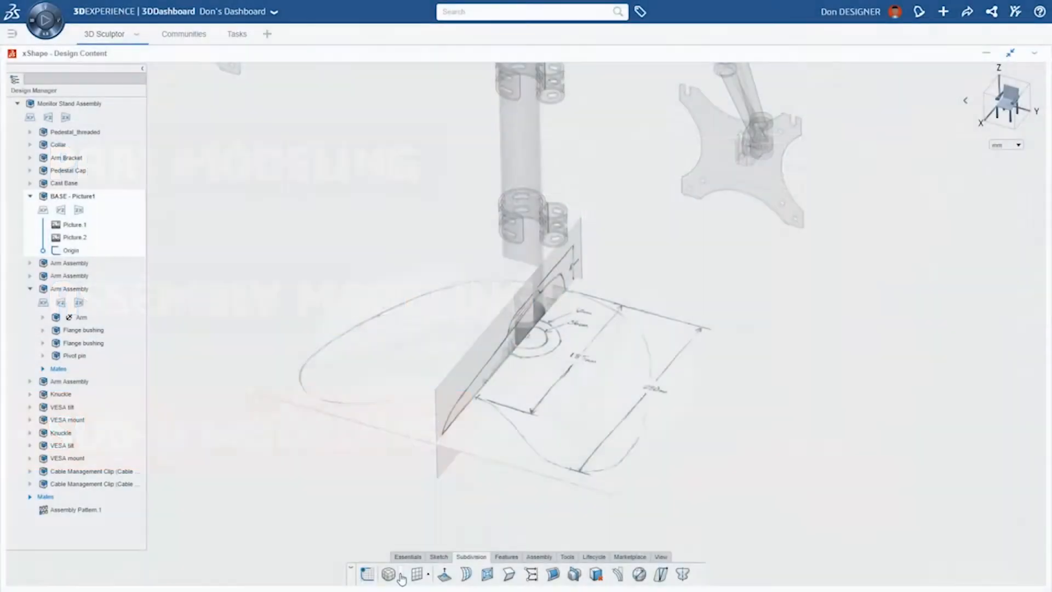
Step: Insert a subdivision box in the BASE part with two segments in height and lower it to a flatter block
click(401, 576)
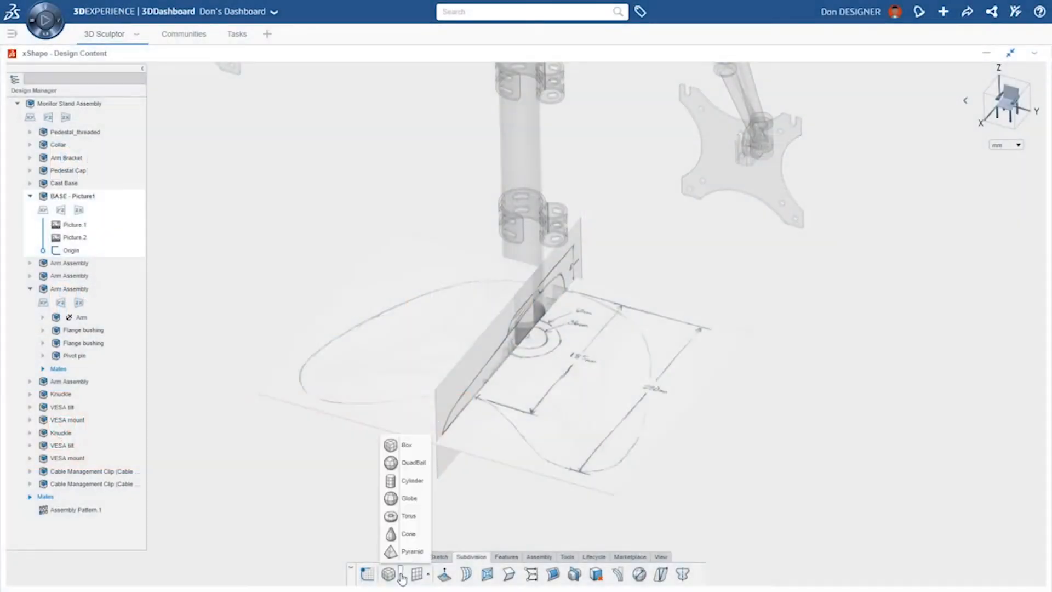
click(406, 450)
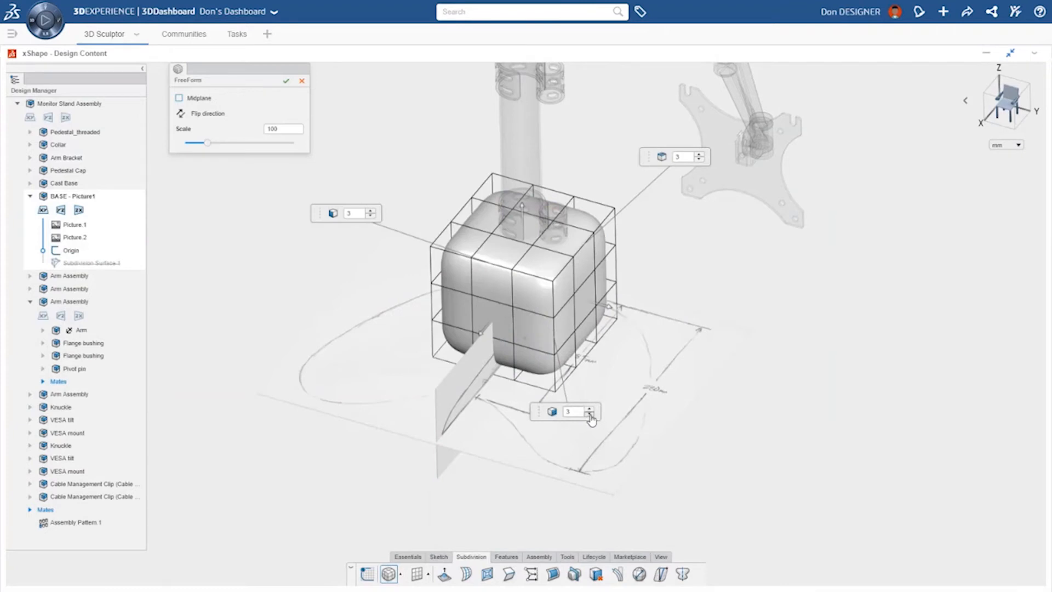
click(591, 415)
drag(529, 234, 515, 305)
Step: Scale the subdivision box to 123, adjust its width and length over the base pictures, and accept it
scroll(515, 314, up, 2)
middle_drag(518, 333, 502, 317)
drag(208, 143, 213, 143)
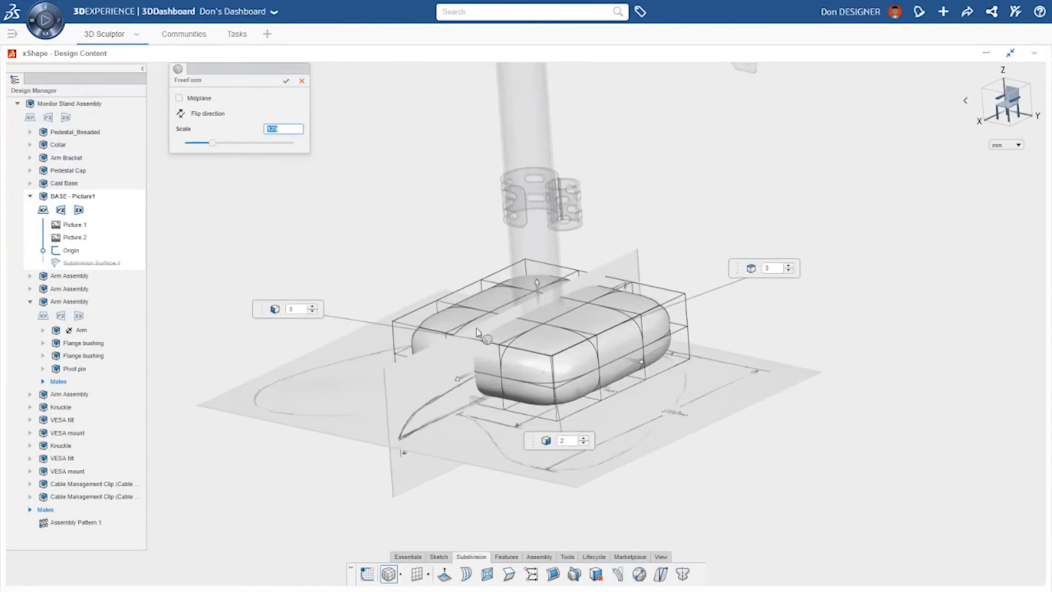
drag(569, 378, 566, 378)
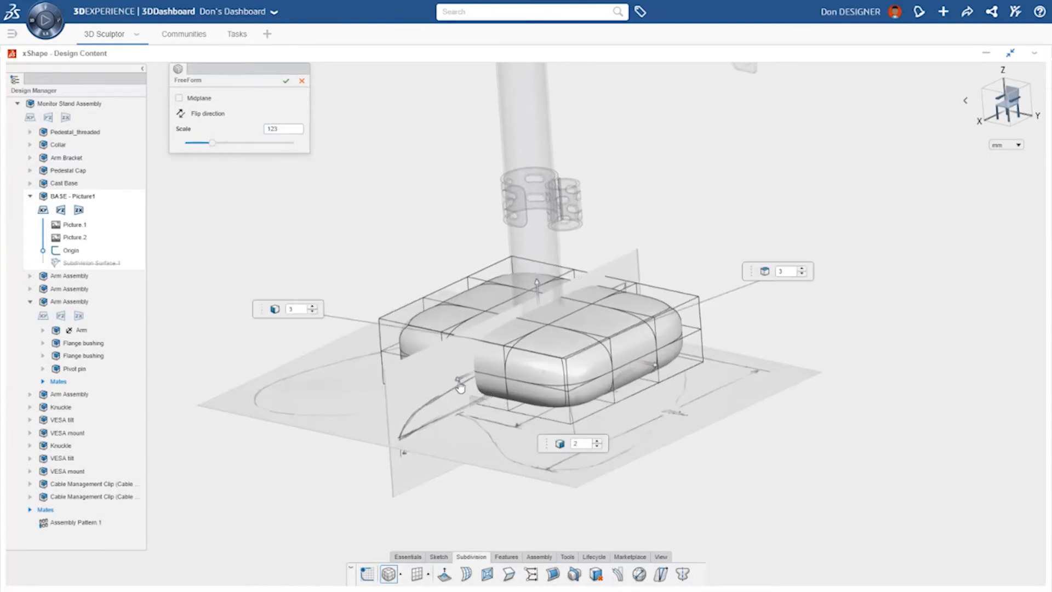
drag(457, 380, 478, 400)
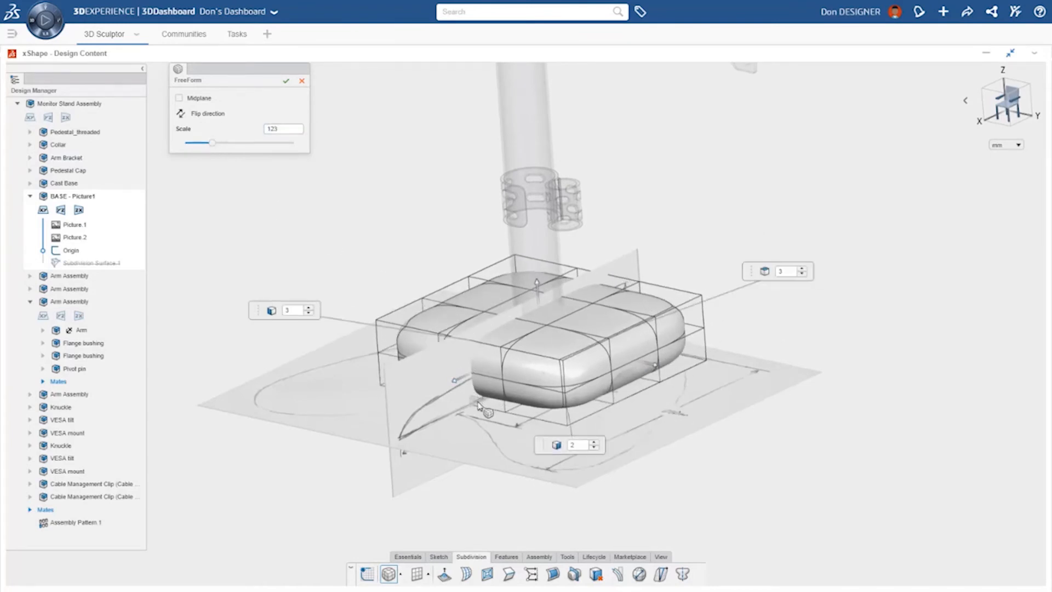
click(285, 80)
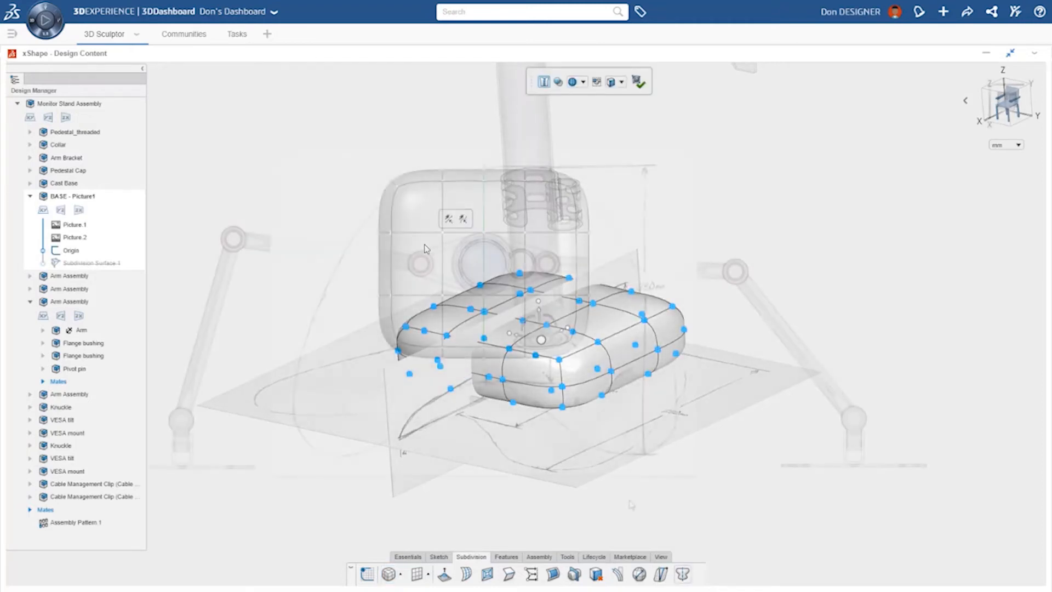
Step: Pull the front corner control points out into the sketched foot and align the front centre points with the sketched inner curve
drag(630, 499, 536, 322)
drag(535, 322, 510, 282)
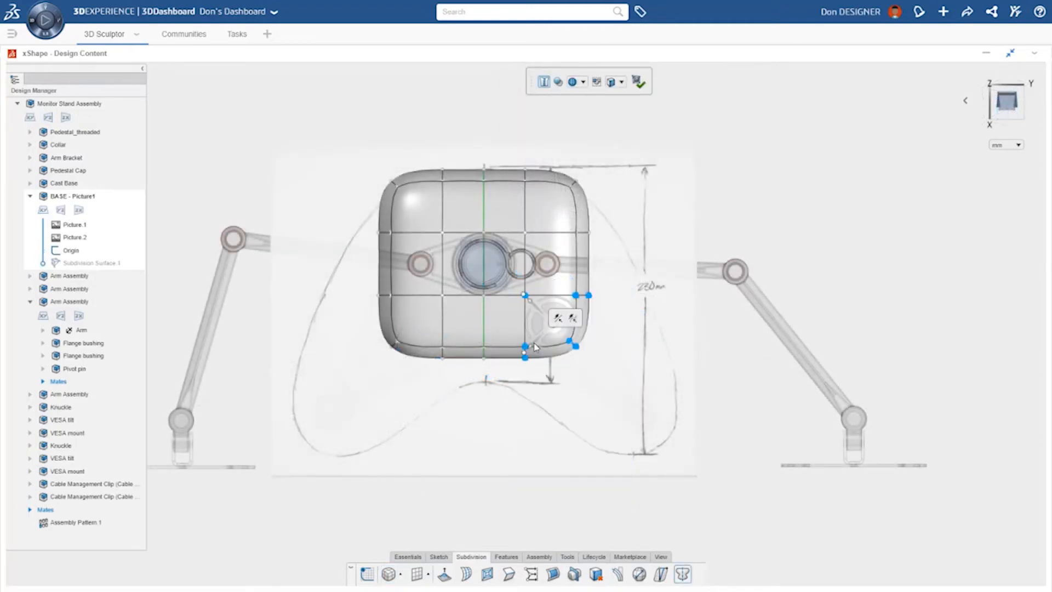
drag(554, 323, 630, 423)
click(483, 394)
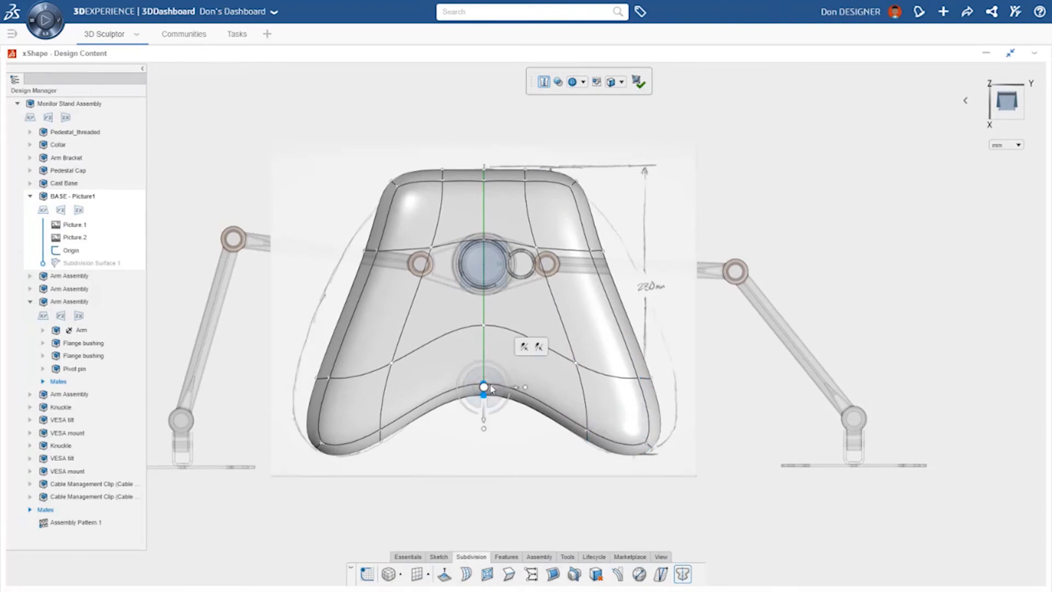
drag(488, 418, 485, 398)
Step: Move the foot, side and rear corner control points so the base's plan shape follows the sketched outline
mouse_move(566, 458)
mouse_down()
mouse_move(600, 409)
mouse_move(575, 444)
mouse_up()
drag(721, 346, 666, 369)
click(597, 250)
drag(592, 261, 609, 259)
ctrl+middle_drag(604, 148, 602, 180)
click(570, 237)
drag(638, 165, 570, 256)
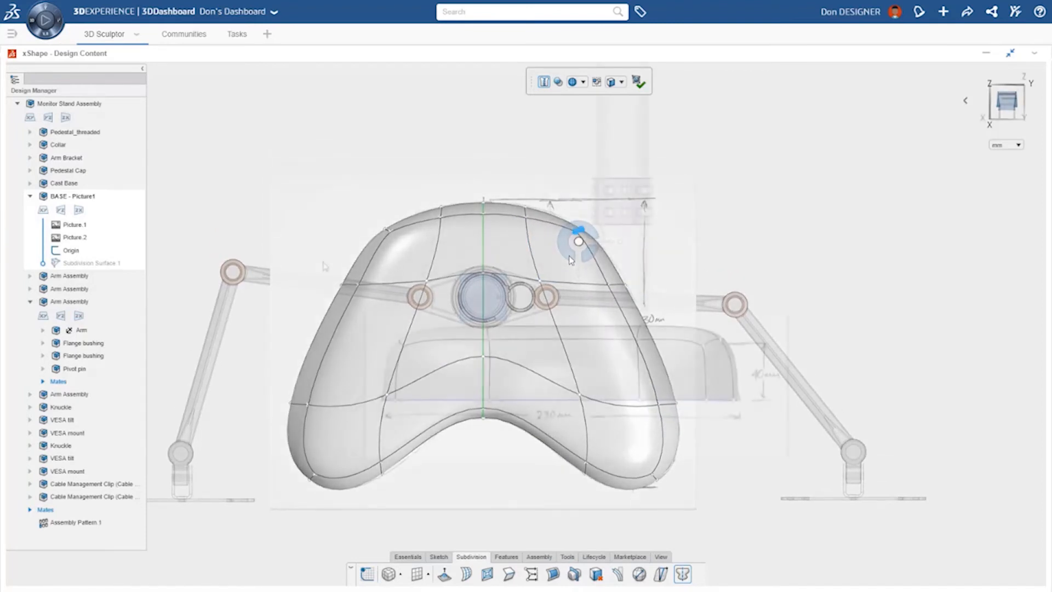
Step: Select all upper control points in the side view and rotate them to match the sketched slope of the base
drag(305, 257, 764, 396)
drag(764, 396, 776, 370)
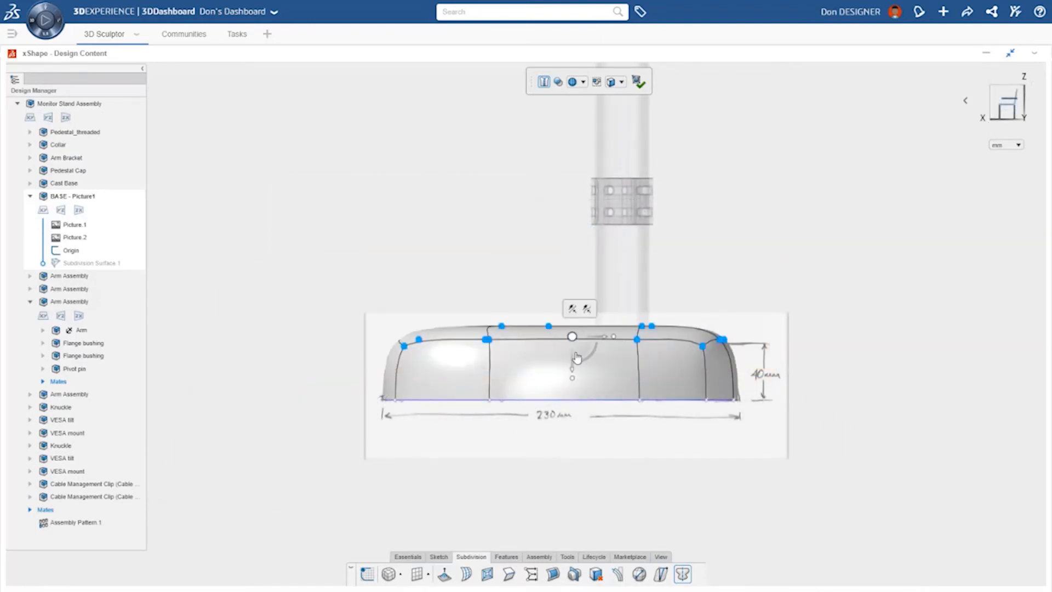
drag(583, 355, 597, 387)
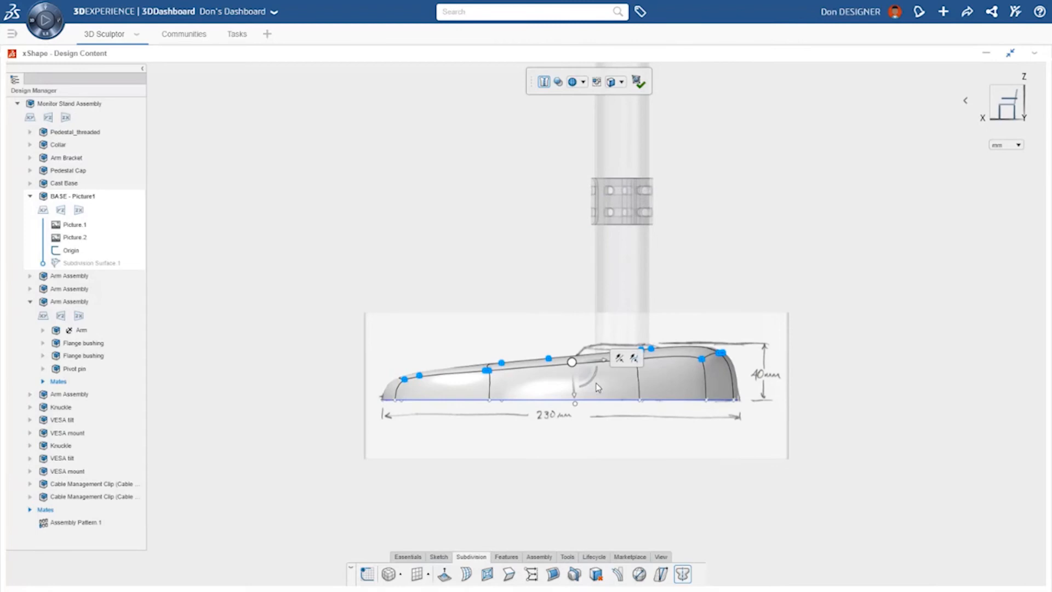
Step: Line Align the upper control points to a sloped line along the sketched top profile of the base
click(619, 358)
drag(385, 371, 382, 379)
mouse_move(737, 332)
mouse_down()
mouse_move(740, 364)
mouse_move(740, 353)
mouse_up()
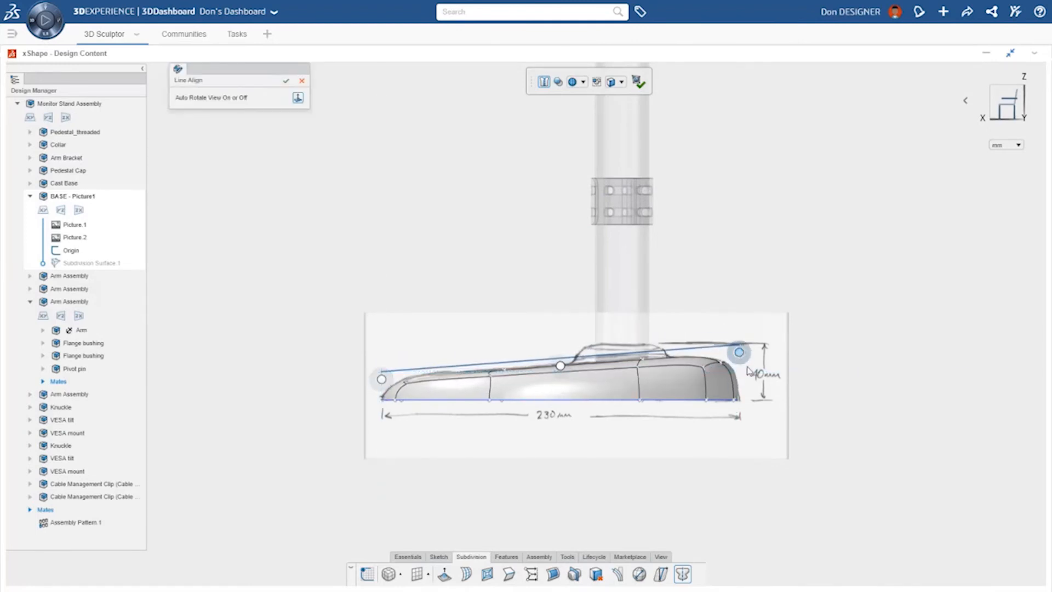
drag(382, 379, 380, 377)
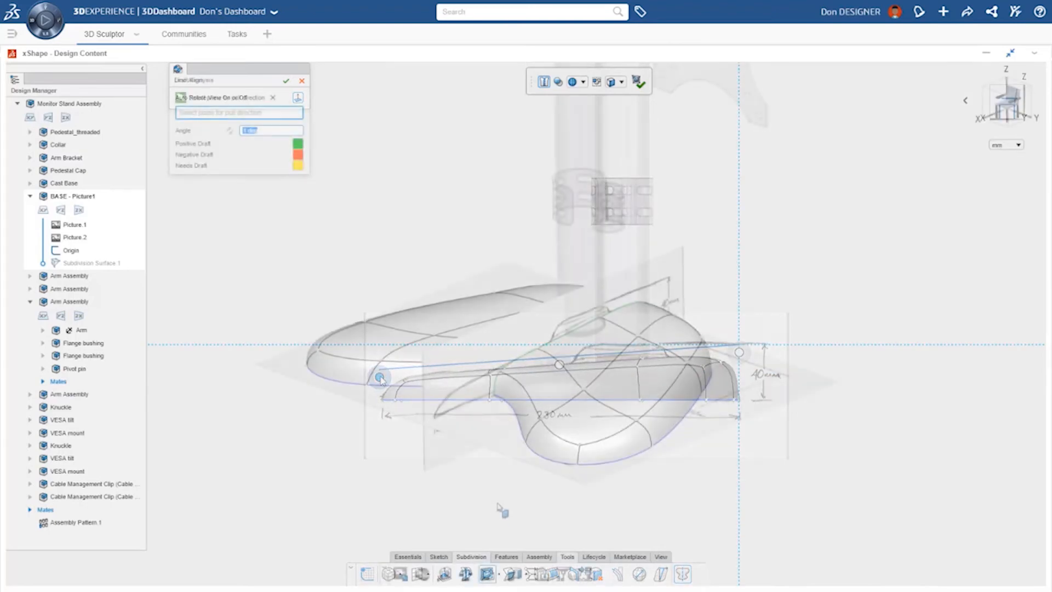
Step: Run a Draft Analysis with the horizontal base picture as pull direction and an angle of 2 degrees
click(499, 439)
middle_drag(503, 443, 503, 435)
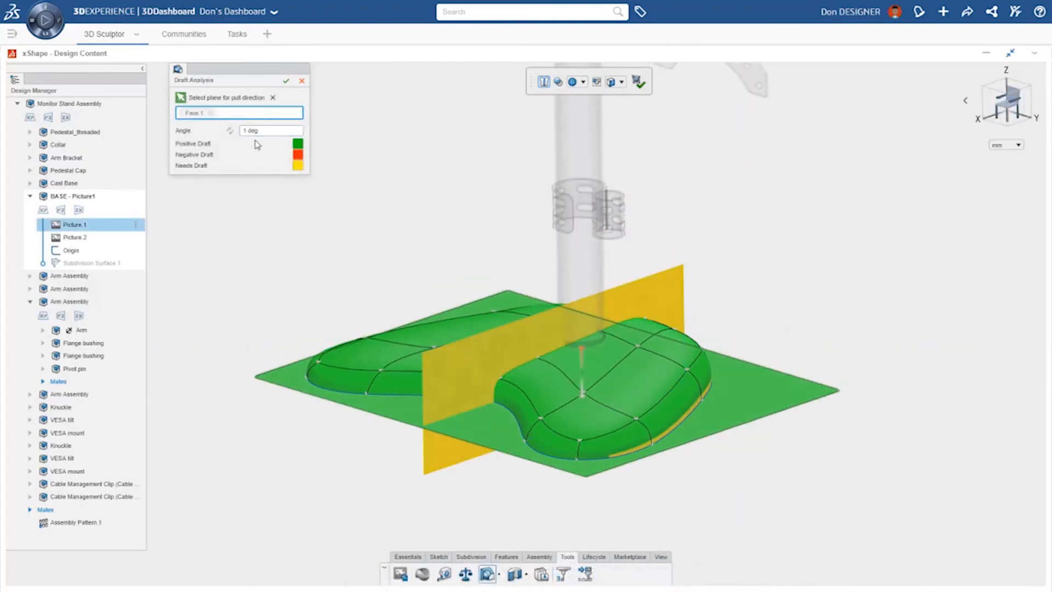
click(267, 131)
text(2)
key(Return)
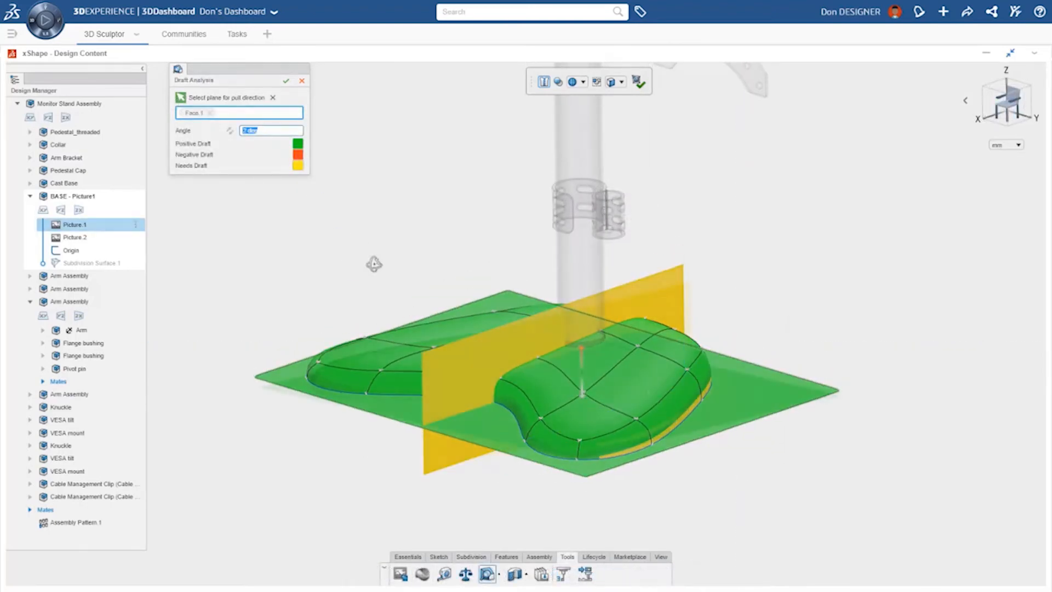
click(286, 81)
Step: Select the two adjoining top faces at the base's rear and shift them lengthwise to improve the rear side's draft
click(647, 385)
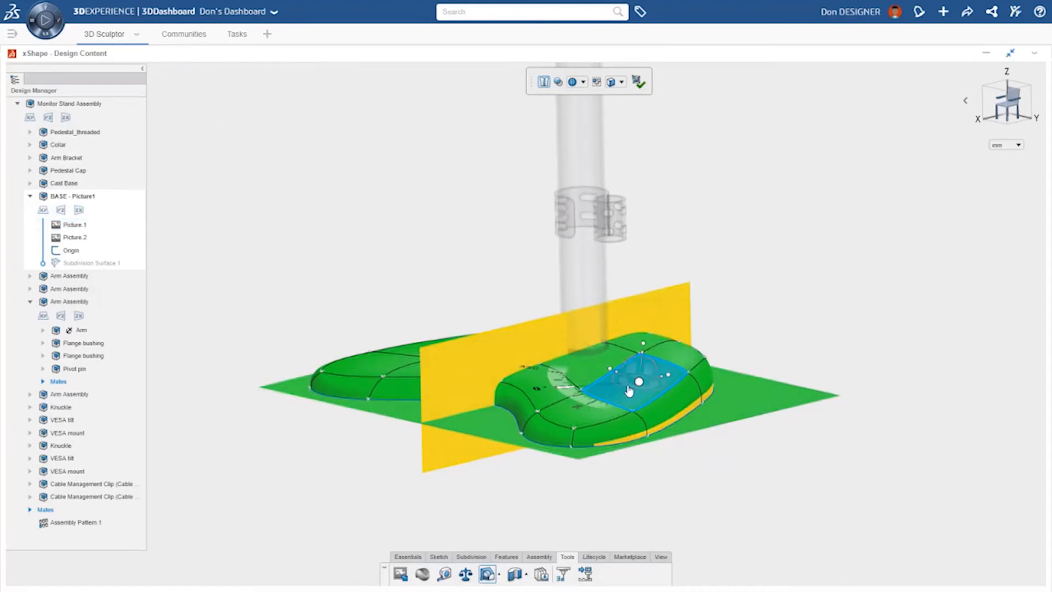
drag(614, 372, 616, 372)
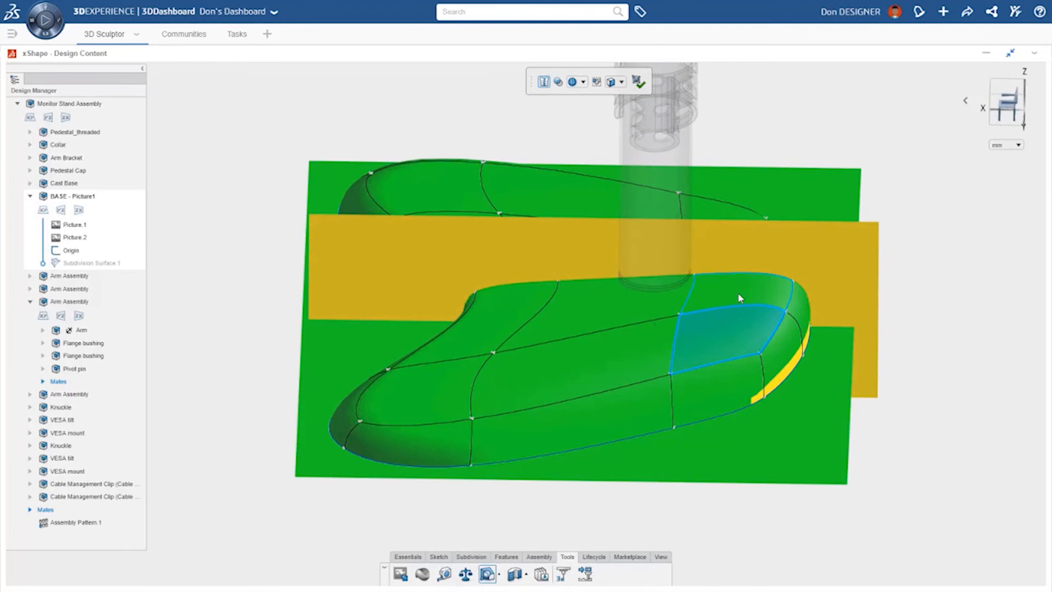
click(739, 299)
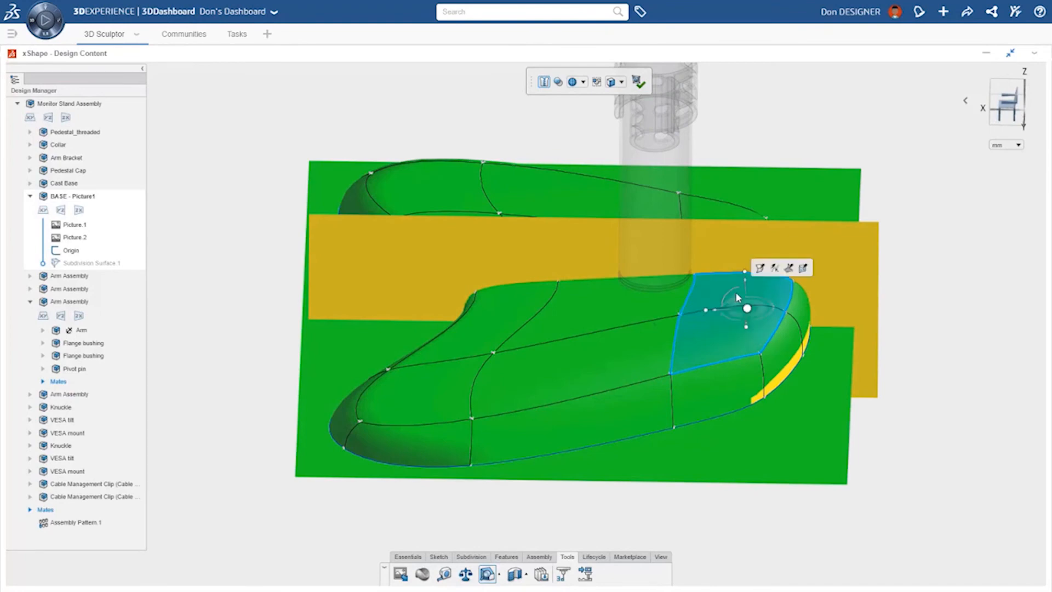
drag(713, 317, 709, 309)
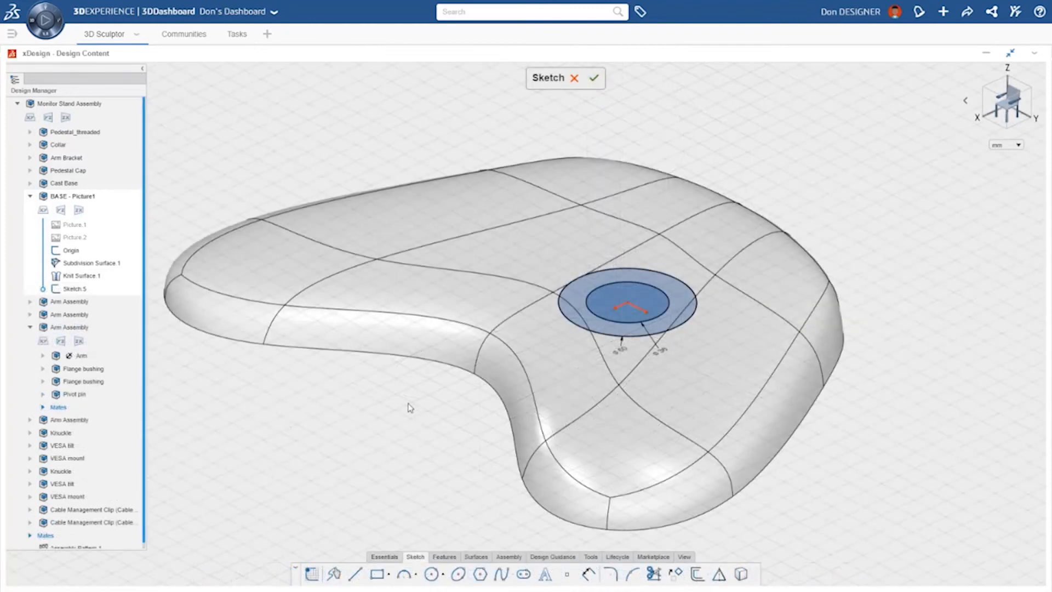
Step: Extrude the sketched circles upward from the base into a solid round boss
click(581, 302)
drag(581, 279, 620, 220)
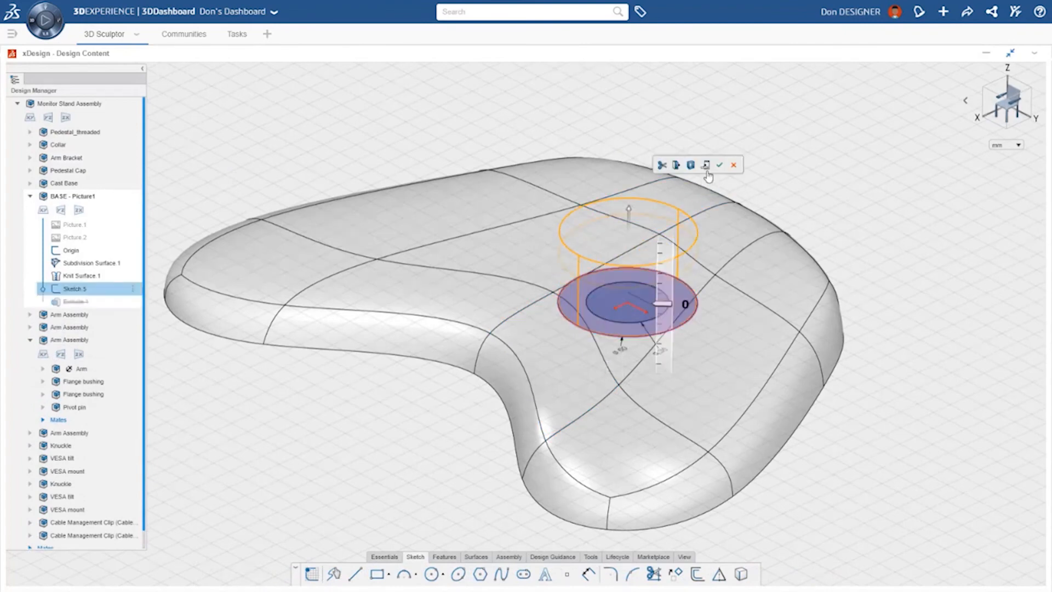
click(654, 256)
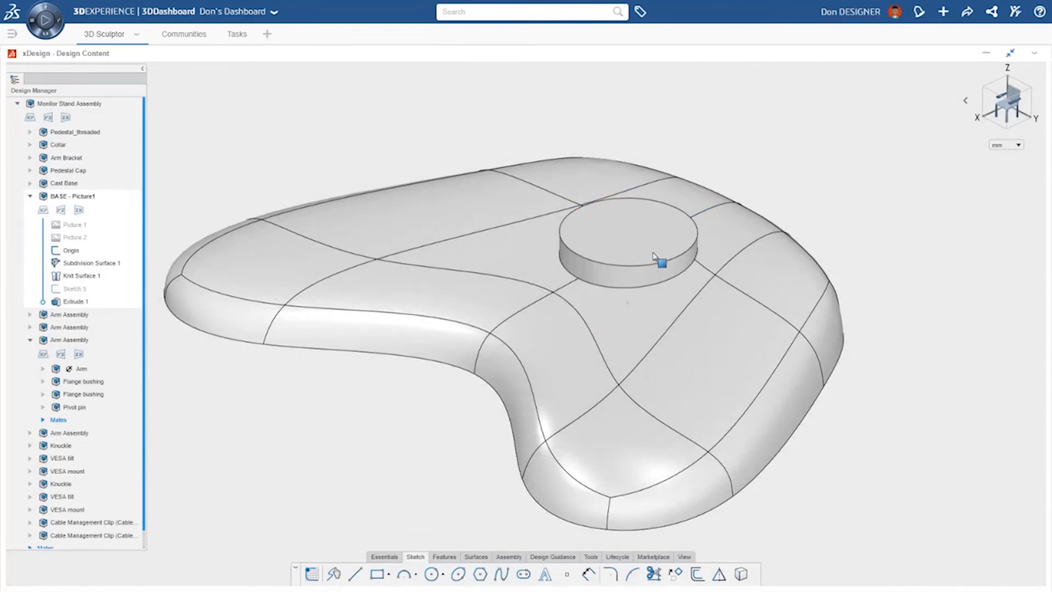
Step: Fillet the edge where the round boss meets the base's top surface with a constant 10 mm radius
click(660, 262)
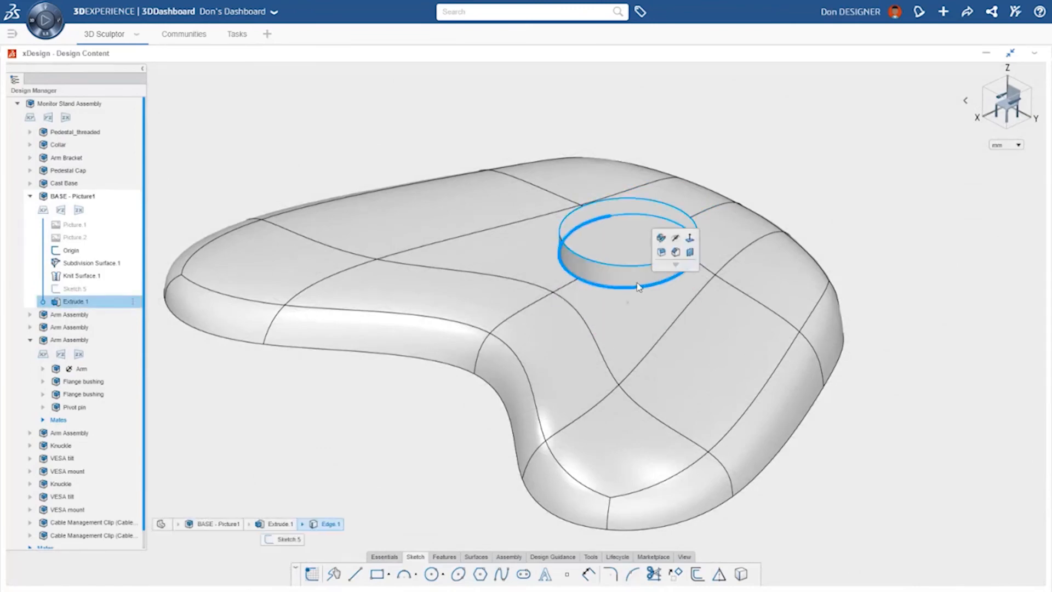
key(f)
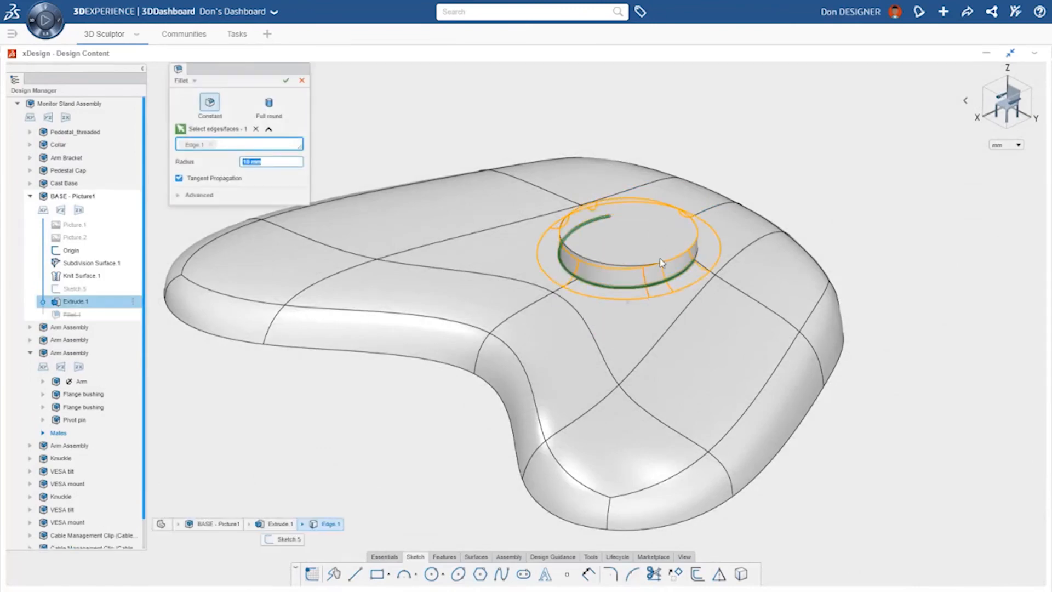
right_click(660, 259)
Step: Round the boss's upper circular edge with a 5 mm constant fillet
middle_drag(660, 259, 623, 272)
click(625, 274)
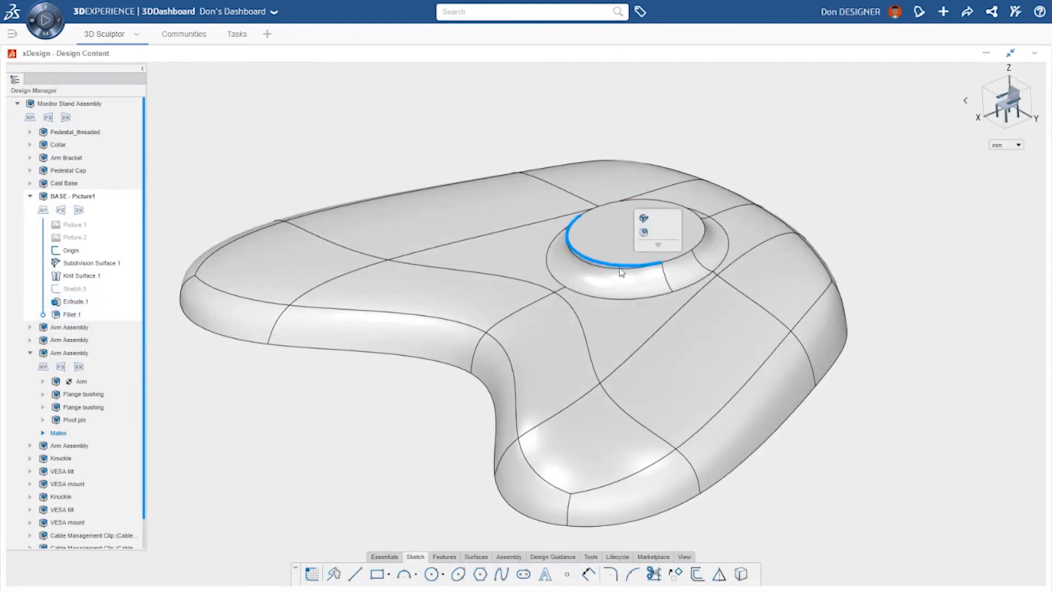
click(646, 238)
text(5)
key(Return)
key(Return)
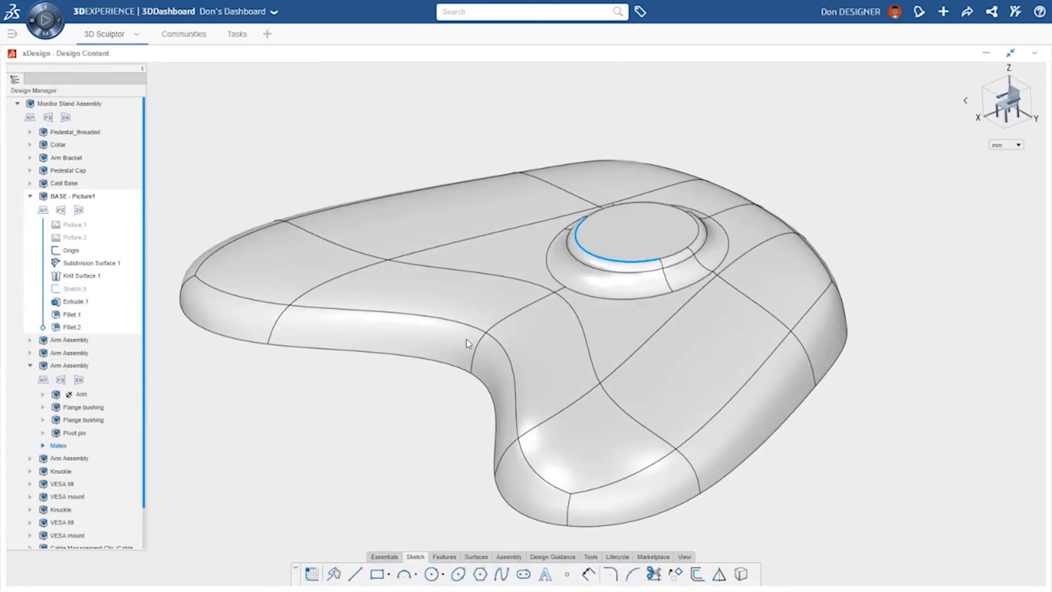
Step: Show the boss's circle sketch and extrude-cut its inner circle through the boss with the Through One Way option
click(64, 290)
click(118, 265)
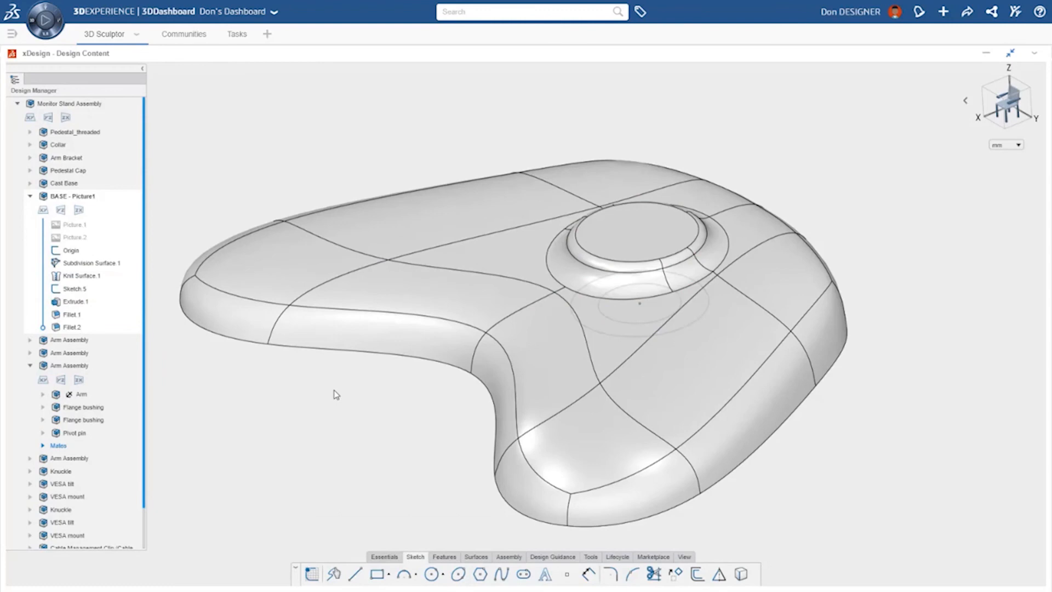
click(610, 320)
click(444, 556)
click(345, 574)
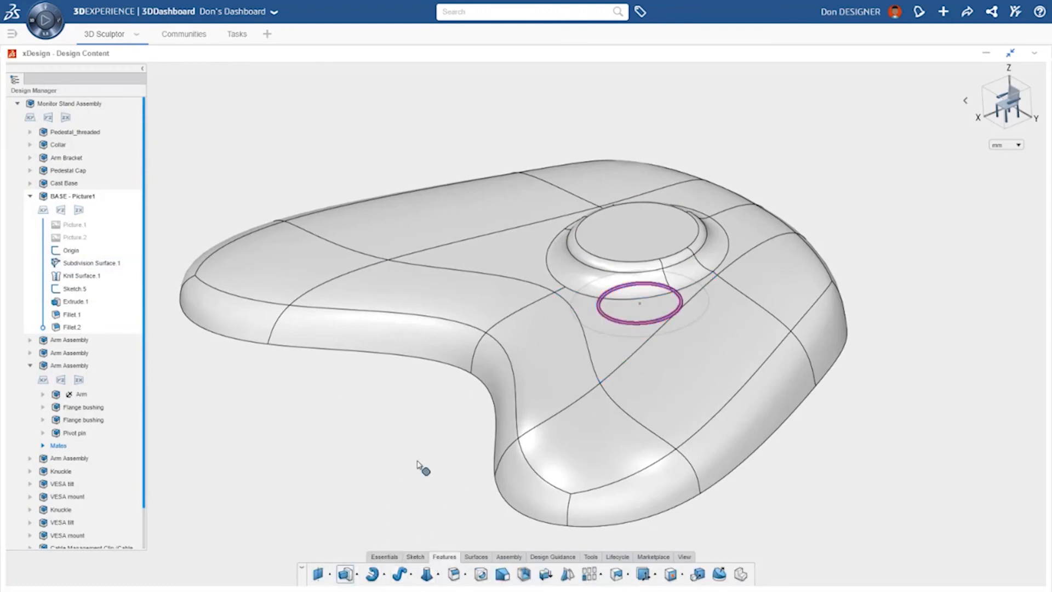
click(239, 102)
click(239, 206)
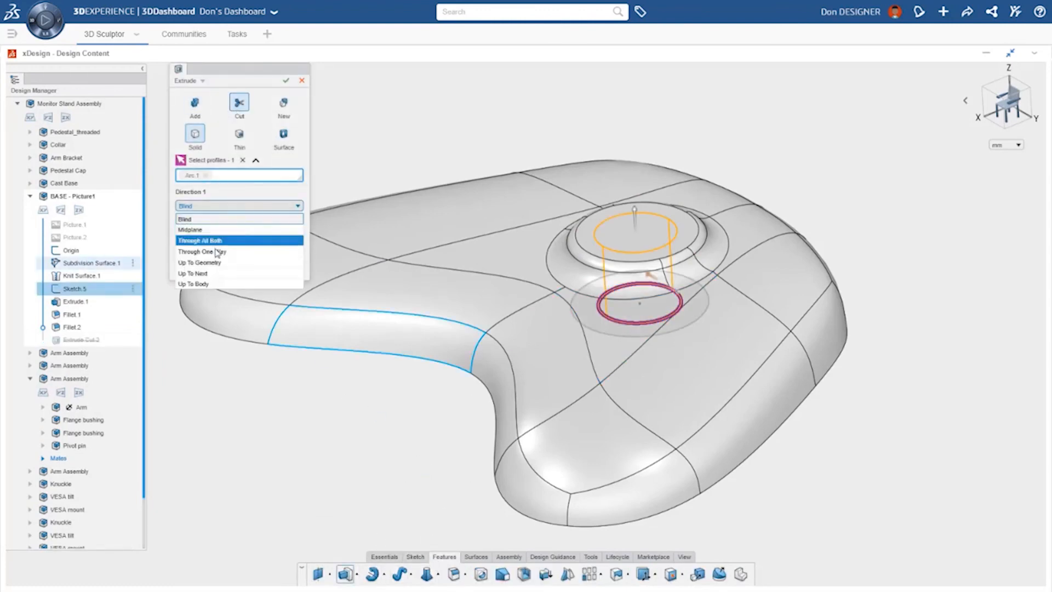
click(218, 252)
click(286, 81)
Step: Shell the base to 2 mm thickness, removing the underside faces and the hole's wall with tangent propagation enabled
middle_drag(526, 428, 580, 178)
ctrl+middle_drag(574, 297, 573, 249)
click(596, 376)
click(524, 573)
click(538, 385)
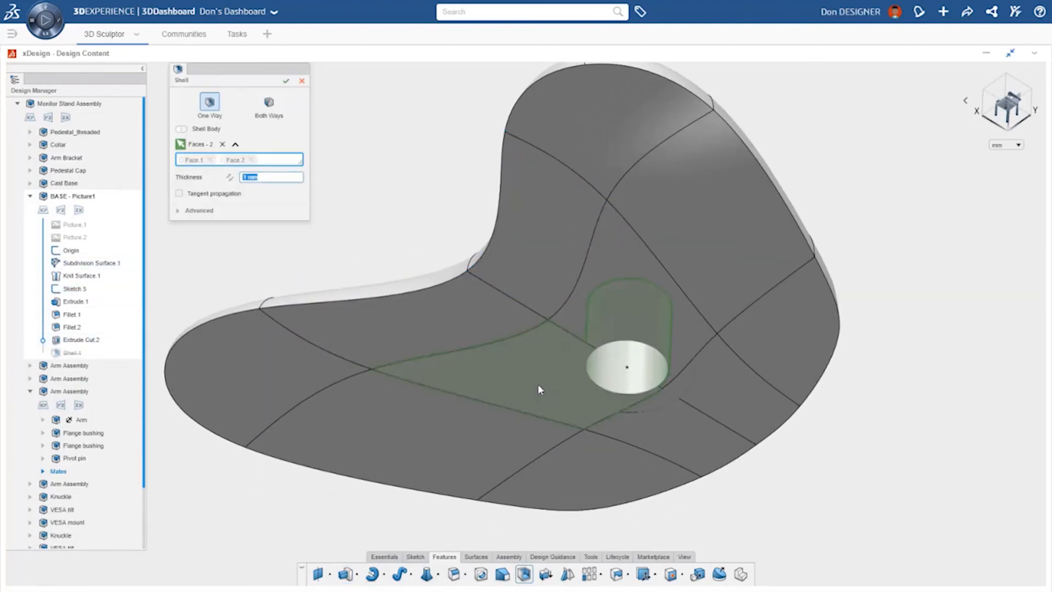
click(208, 196)
text(2)
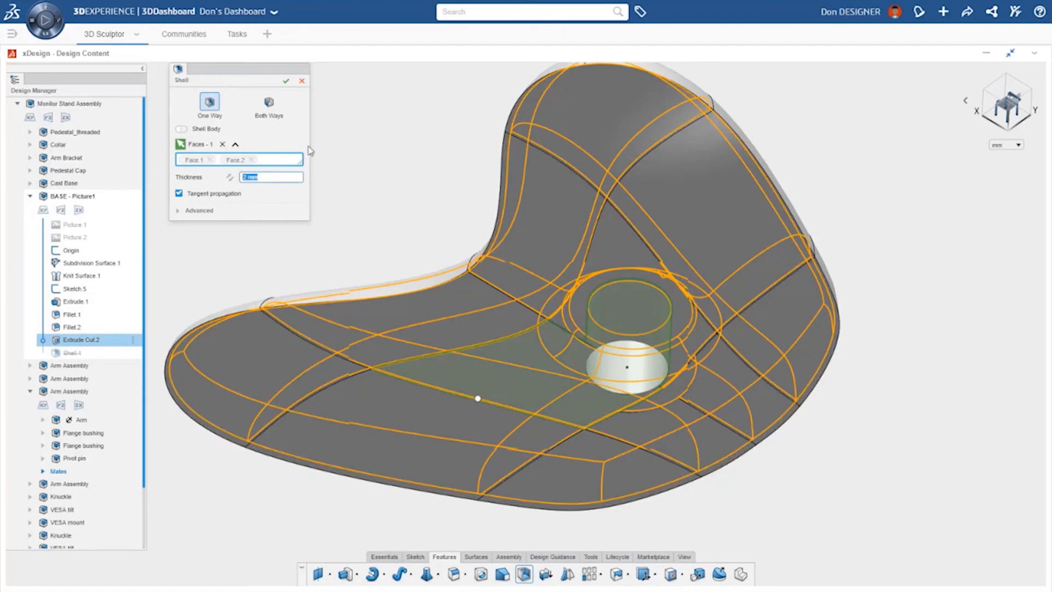
click(286, 80)
mouse_move(415, 241)
middle_down()
mouse_move(426, 232)
mouse_move(417, 231)
middle_up()
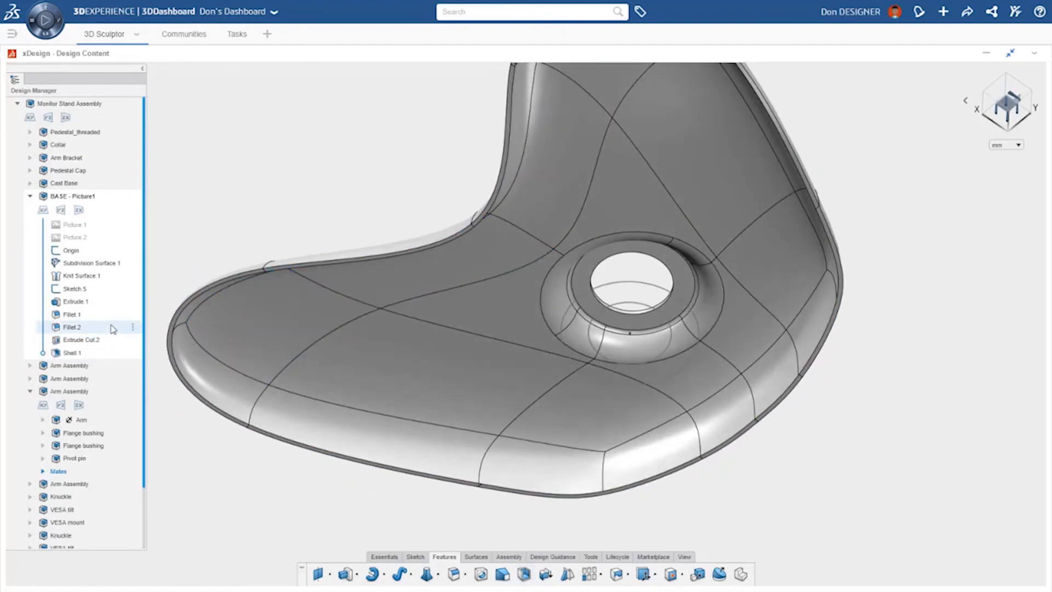